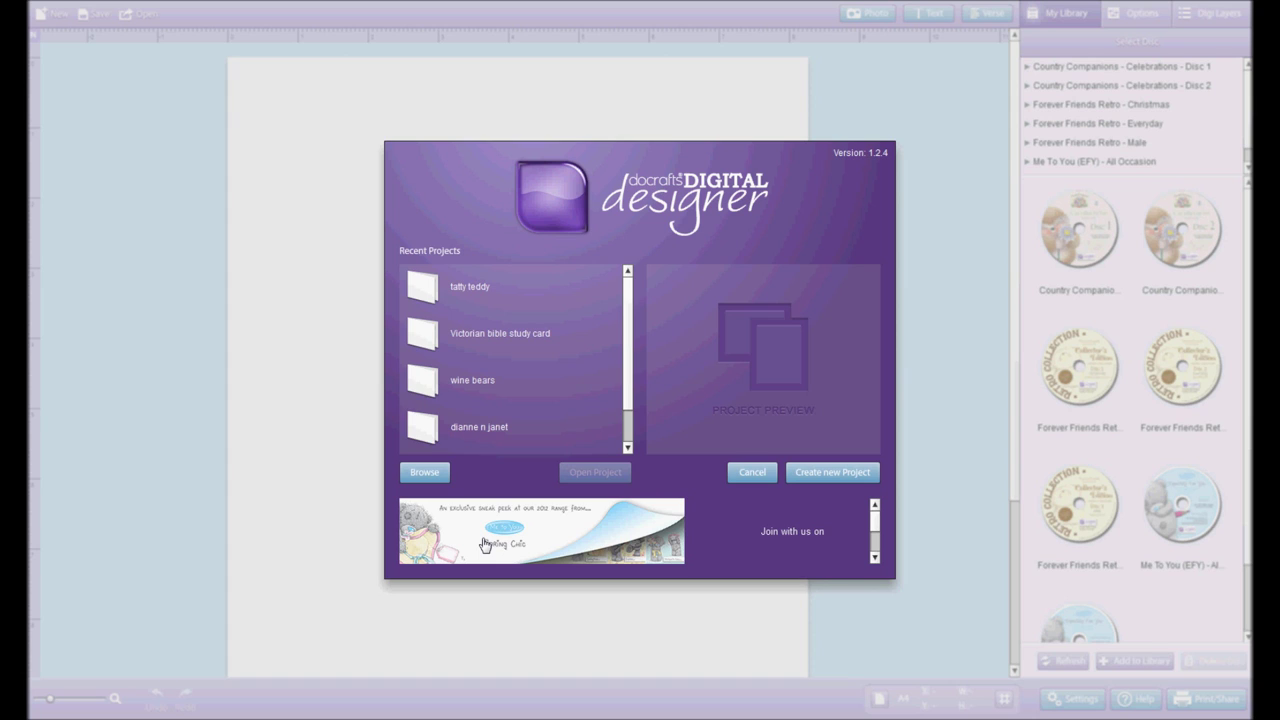
- Create a new A5 Card Portrait project from the template list and open the Me To You disc
{"action": "left_click", "coordinate": [826, 478]}
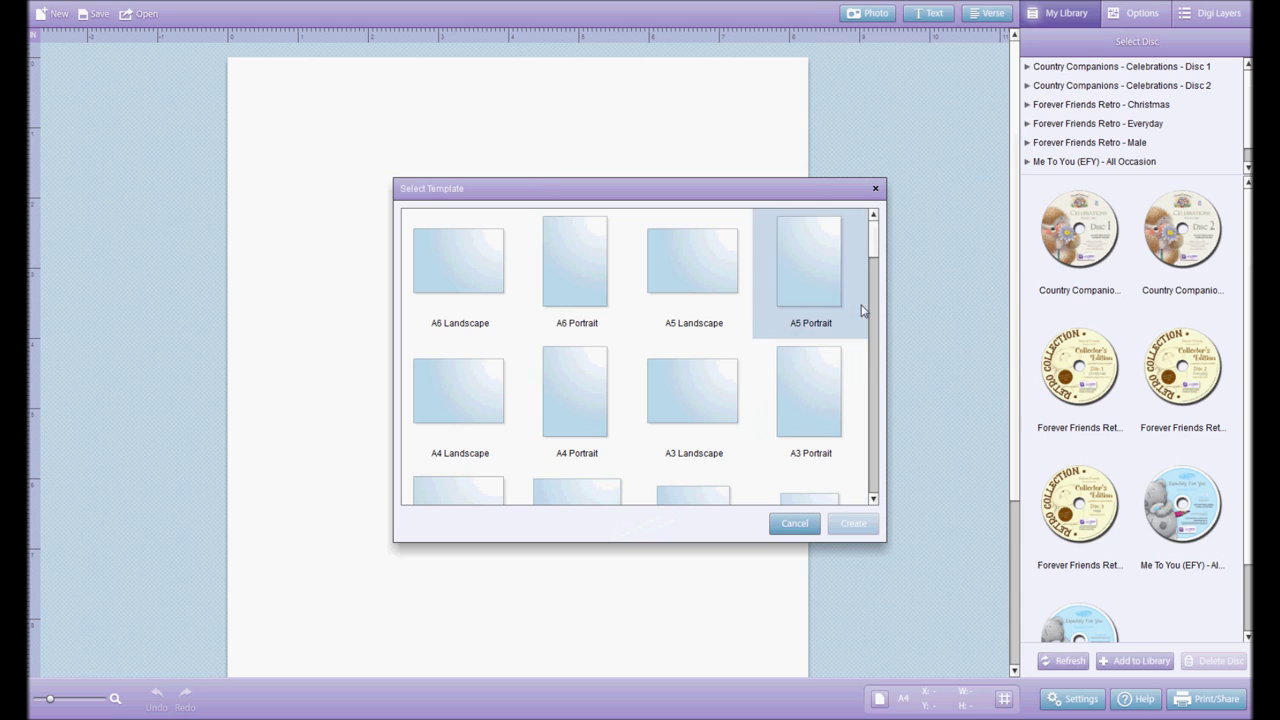
{"action": "scroll", "coordinate": [883, 262], "scroll_direction": "down", "scroll_amount": 1}
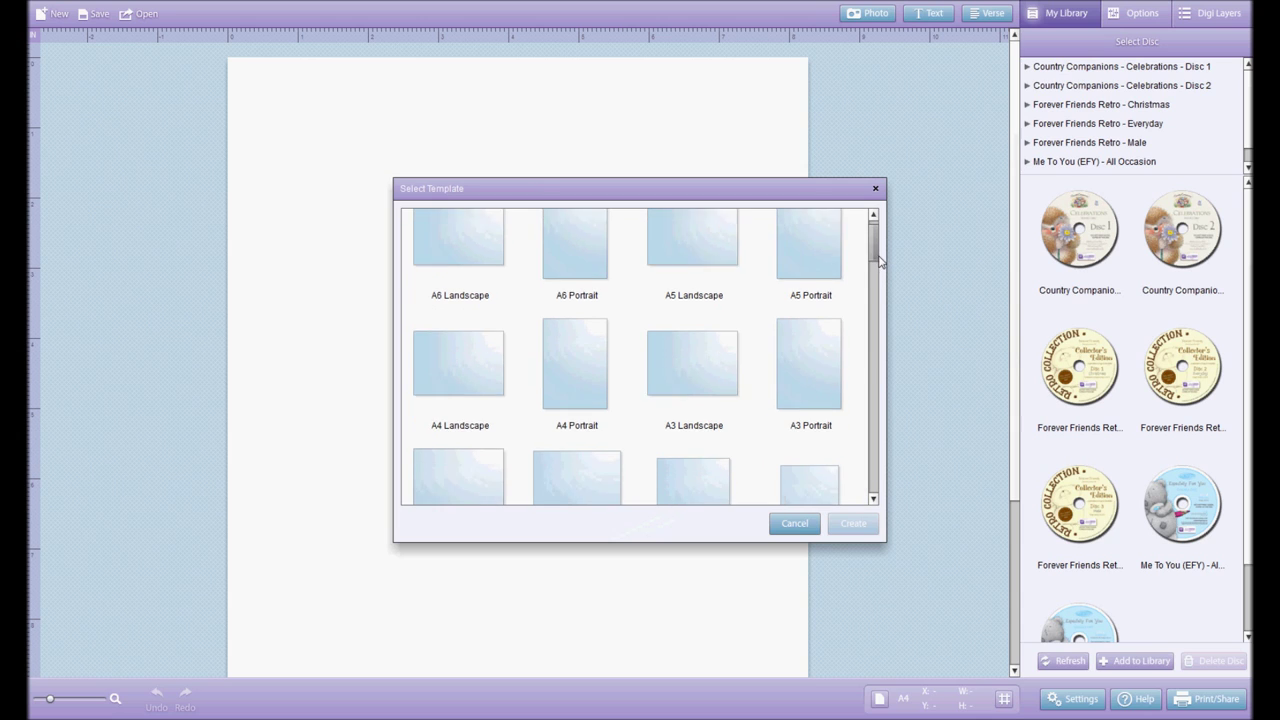
{"action": "left_click_drag", "start_coordinate": [881, 270], "coordinate": [894, 329]}
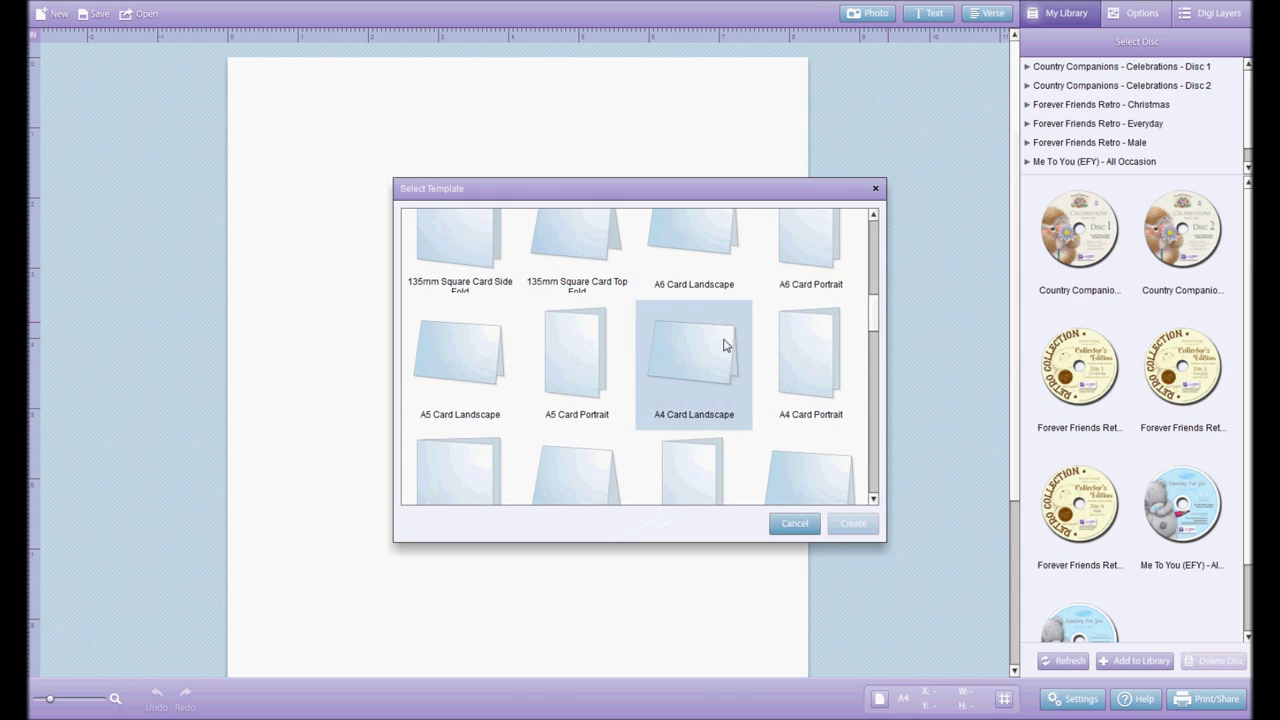
{"action": "left_click", "coordinate": [566, 401]}
{"action": "double_click", "coordinate": [566, 401]}
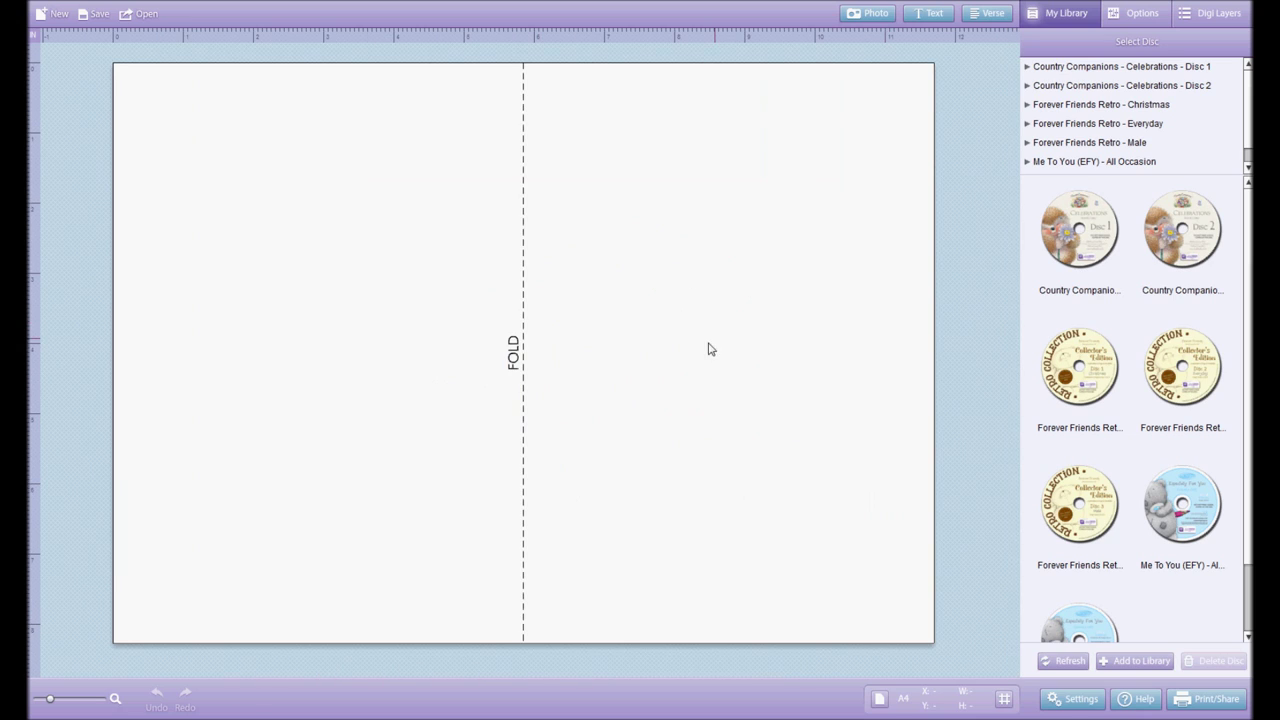
{"action": "double_click", "coordinate": [1183, 517]}
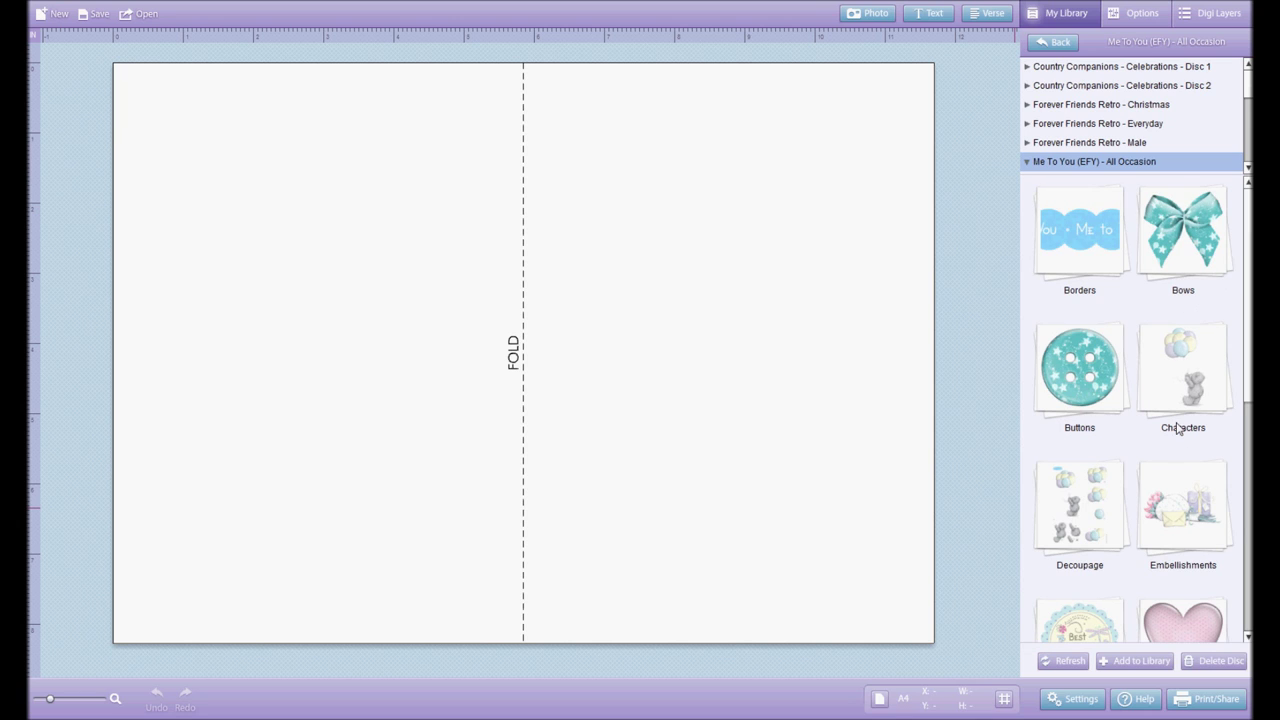
- Place Me To You bear 023 with pink roses on the card's right half, nudged slightly down-left
{"action": "scroll", "coordinate": [1252, 376], "scroll_direction": "down", "scroll_amount": 1}
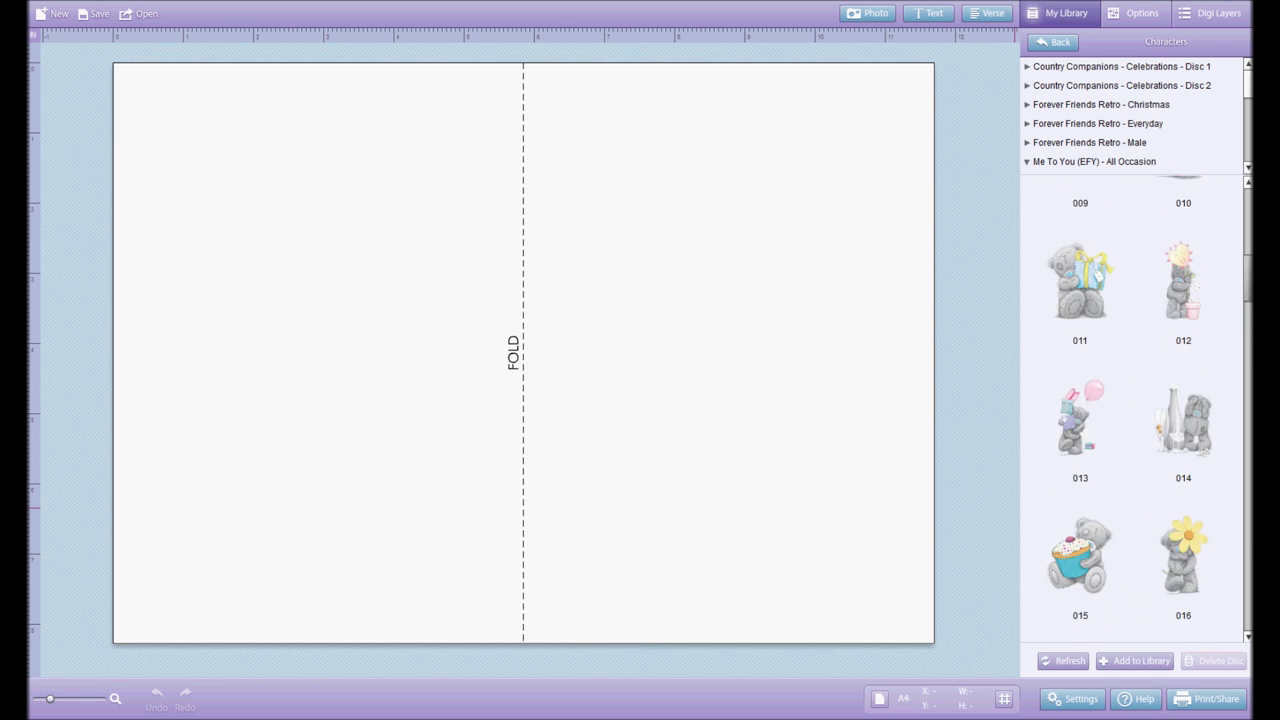
{"action": "scroll", "coordinate": [1130, 410], "scroll_direction": "down", "scroll_amount": 3}
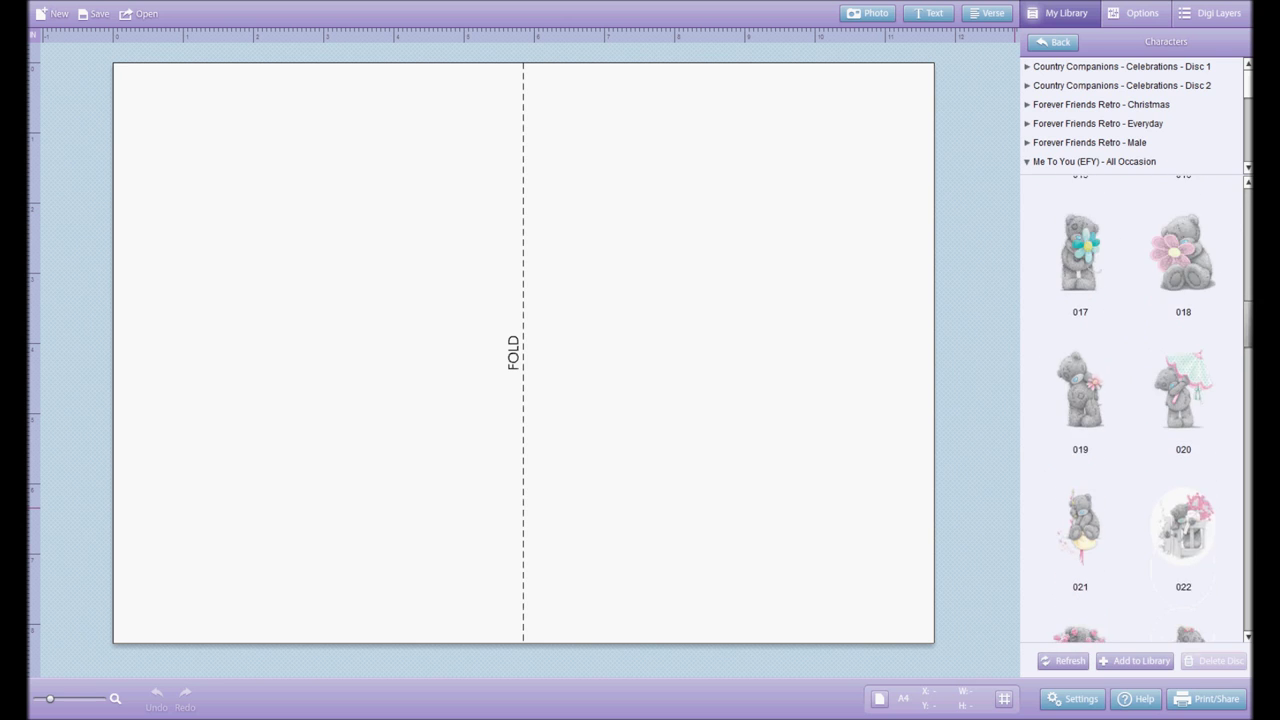
{"action": "scroll", "coordinate": [1080, 376], "scroll_direction": "down", "scroll_amount": 1}
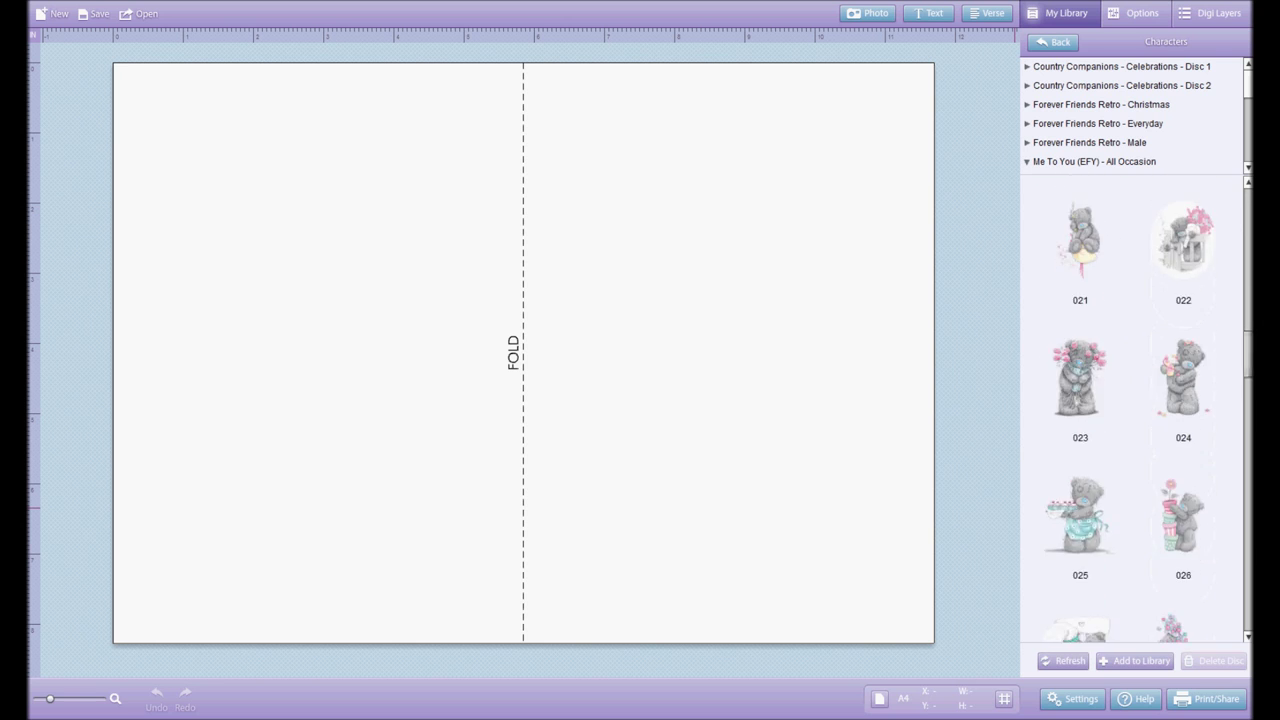
{"action": "left_click_drag", "start_coordinate": [1080, 383], "coordinate": [768, 366]}
{"action": "left_click_drag", "start_coordinate": [750, 256], "coordinate": [720, 294]}
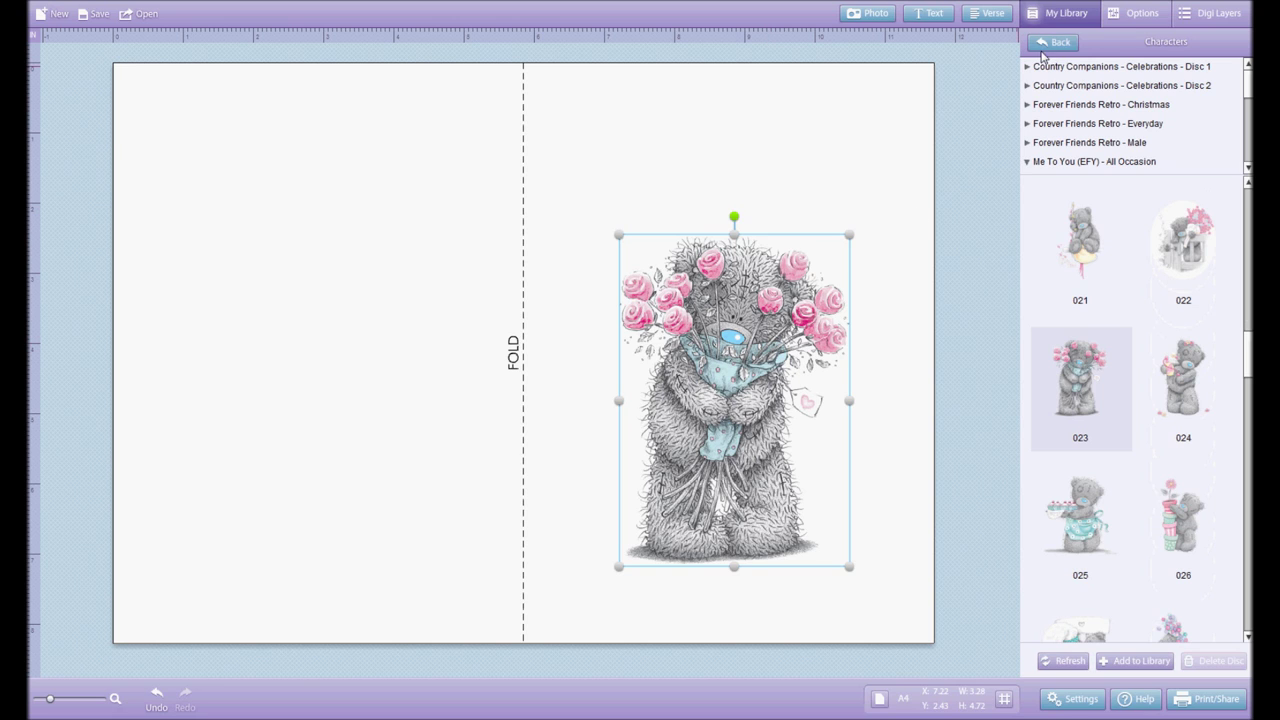
{"action": "left_click", "coordinate": [1141, 17]}
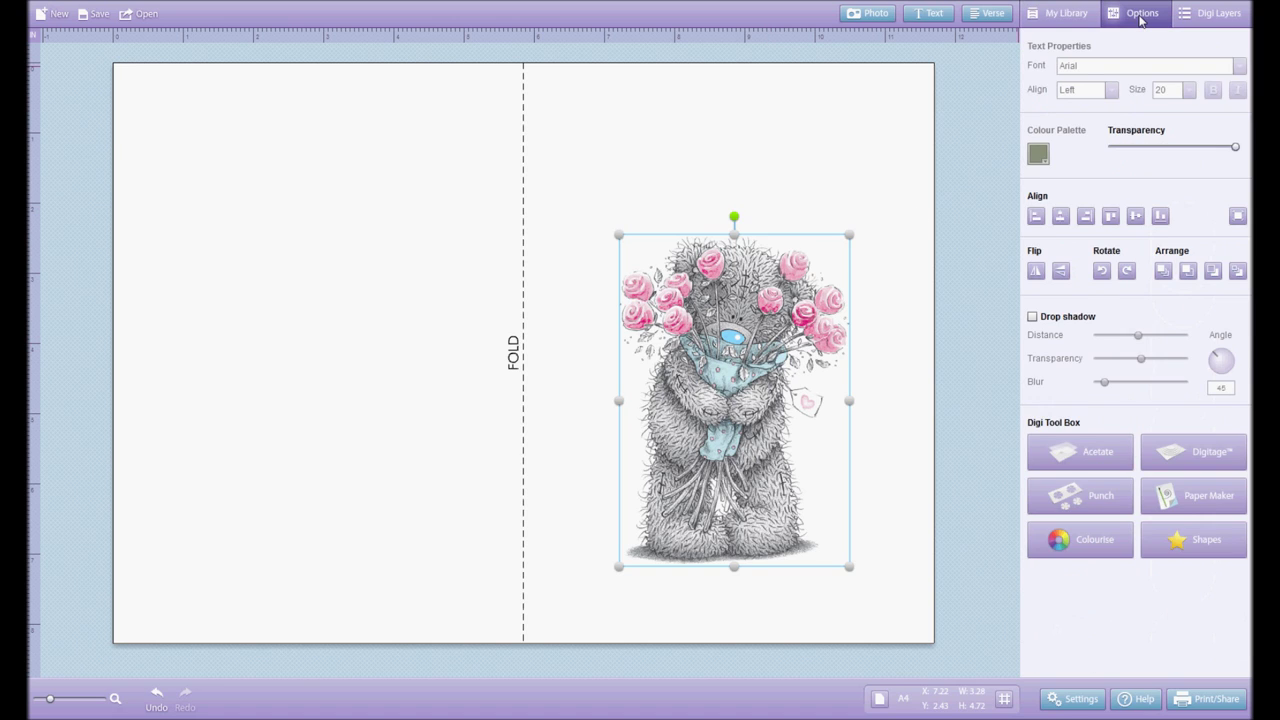
- Turn on a drop shadow for the teddy and fine-tune its blur
{"action": "left_click", "coordinate": [1032, 317]}
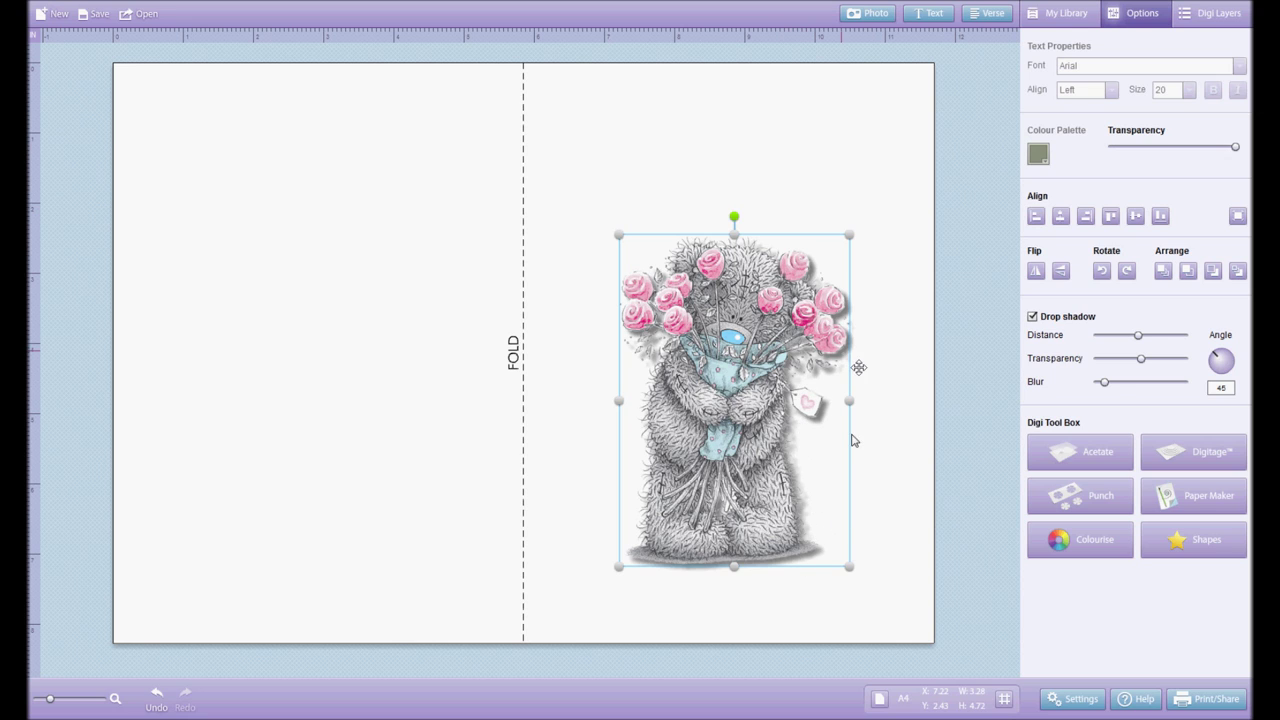
{"action": "left_click_drag", "start_coordinate": [1105, 383], "coordinate": [1136, 382]}
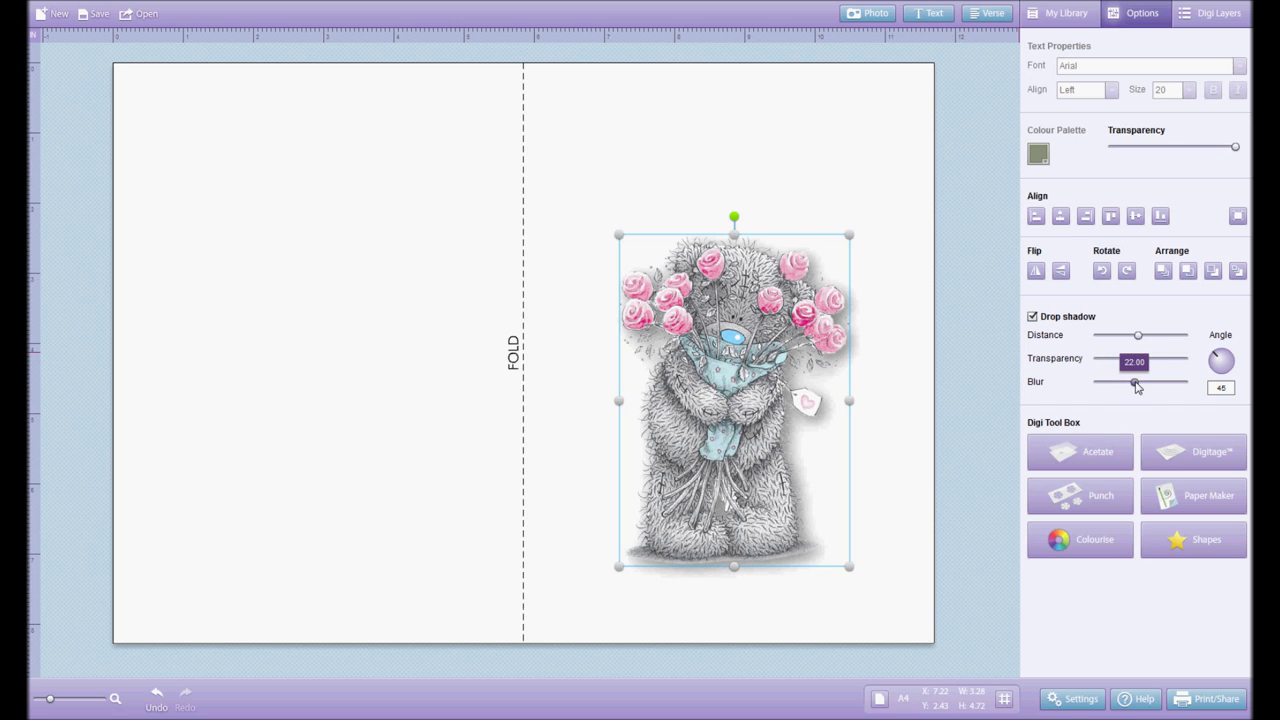
{"action": "mouse_move", "coordinate": [1137, 387]}
{"action": "left_mouse_down"}
{"action": "mouse_move", "coordinate": [1113, 383]}
{"action": "mouse_move", "coordinate": [1163, 355]}
{"action": "mouse_move", "coordinate": [1123, 359]}
{"action": "mouse_move", "coordinate": [1137, 339]}
{"action": "mouse_move", "coordinate": [1176, 333]}
{"action": "mouse_move", "coordinate": [1122, 362]}
{"action": "mouse_move", "coordinate": [1153, 362]}
{"action": "mouse_move", "coordinate": [1118, 386]}
{"action": "left_mouse_up"}
- Deselect the teddy and return to the Me To You disc's categories in the library
{"action": "left_click", "coordinate": [901, 265]}
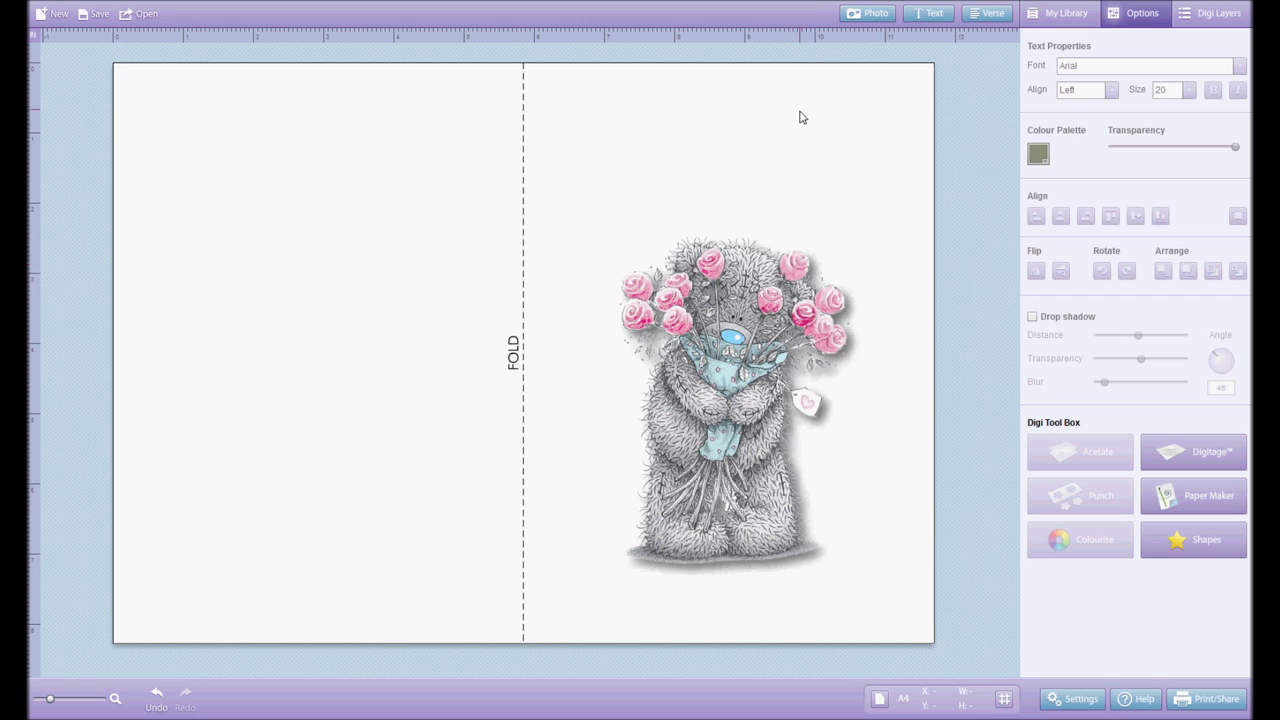
{"action": "left_click", "coordinate": [1070, 18]}
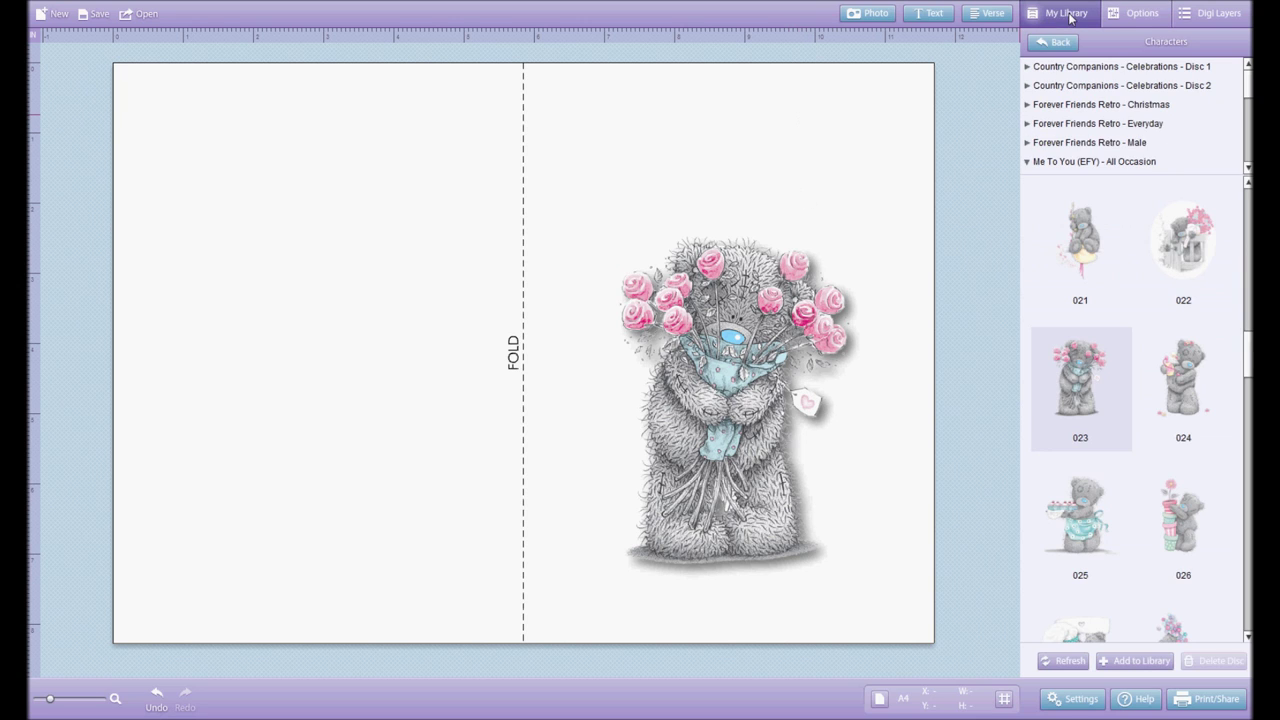
{"action": "left_click", "coordinate": [1124, 148]}
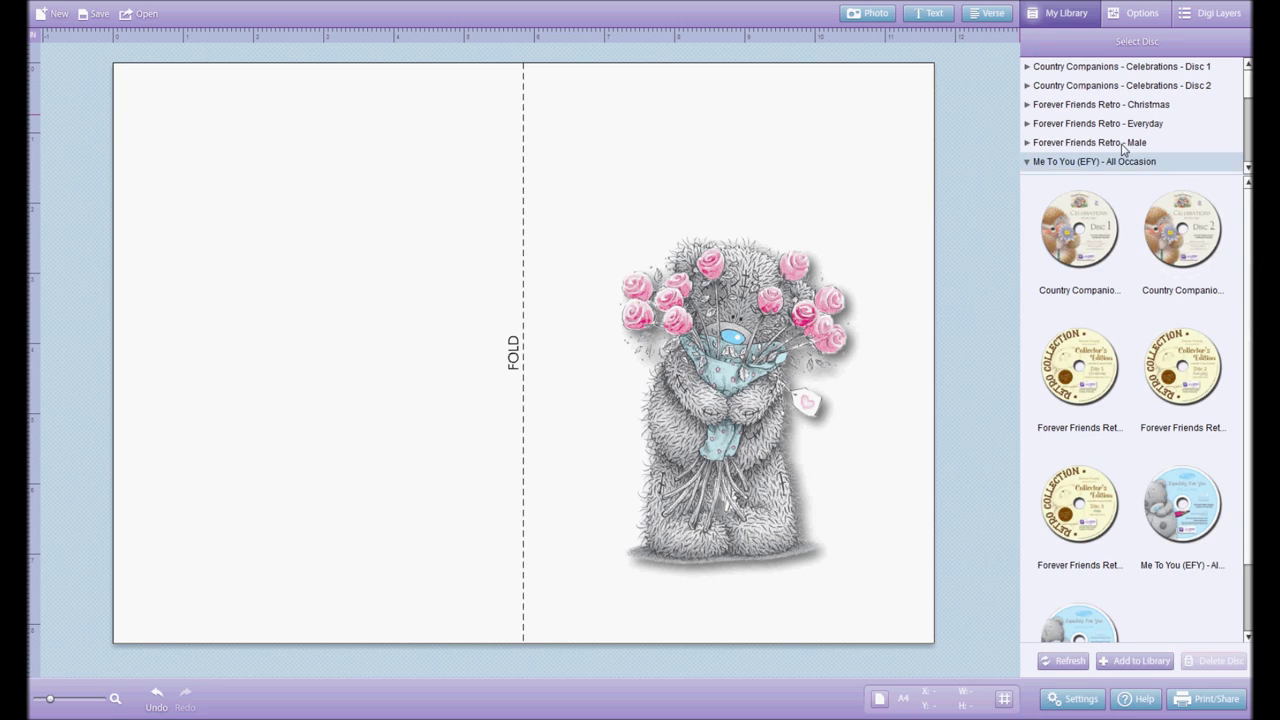
{"action": "left_click", "coordinate": [1180, 516]}
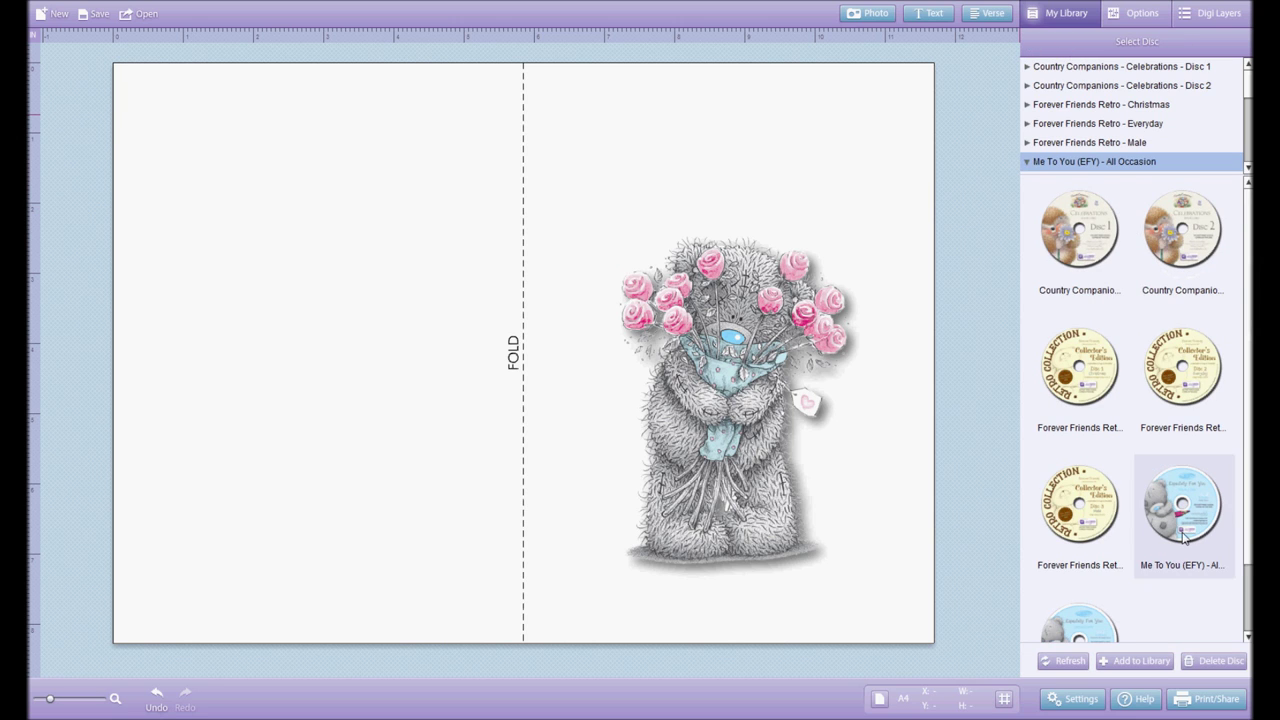
{"action": "double_click", "coordinate": [1198, 512]}
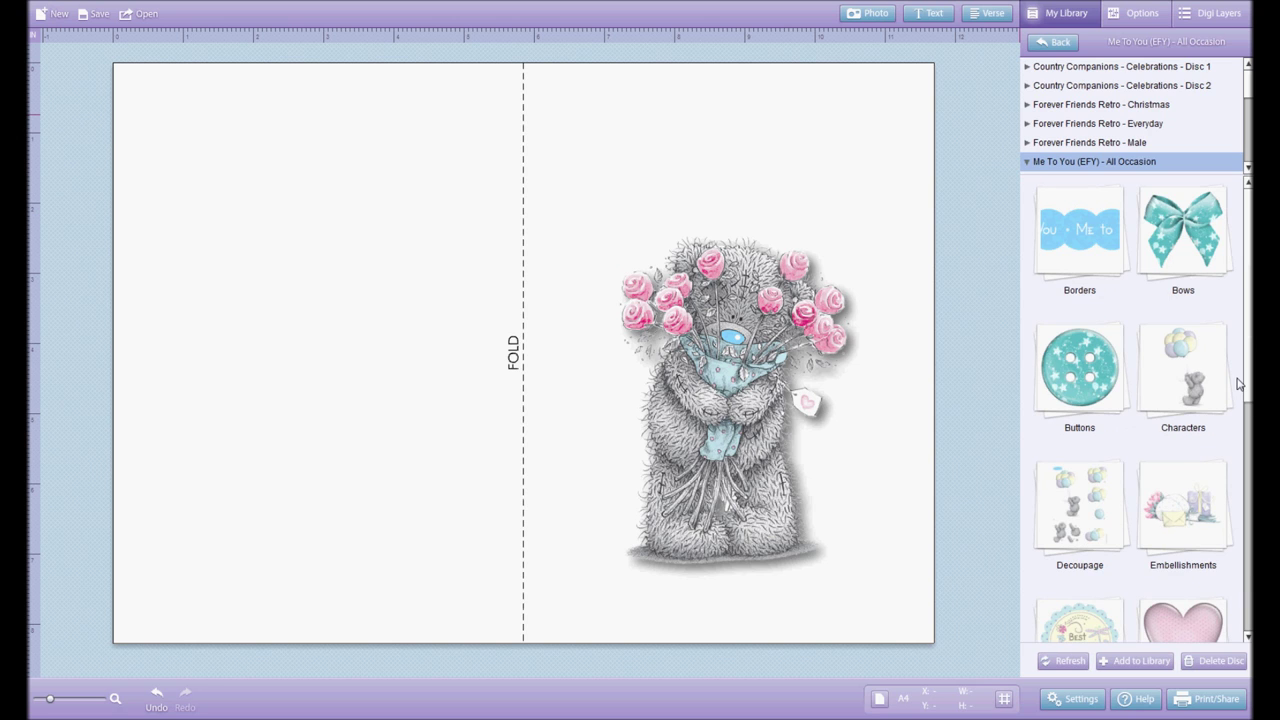
- Open the Papers collection and lay pink dotted paper 007 over the card front
{"action": "left_click_drag", "start_coordinate": [1250, 379], "coordinate": [1250, 493]}
{"action": "left_click", "coordinate": [1097, 524]}
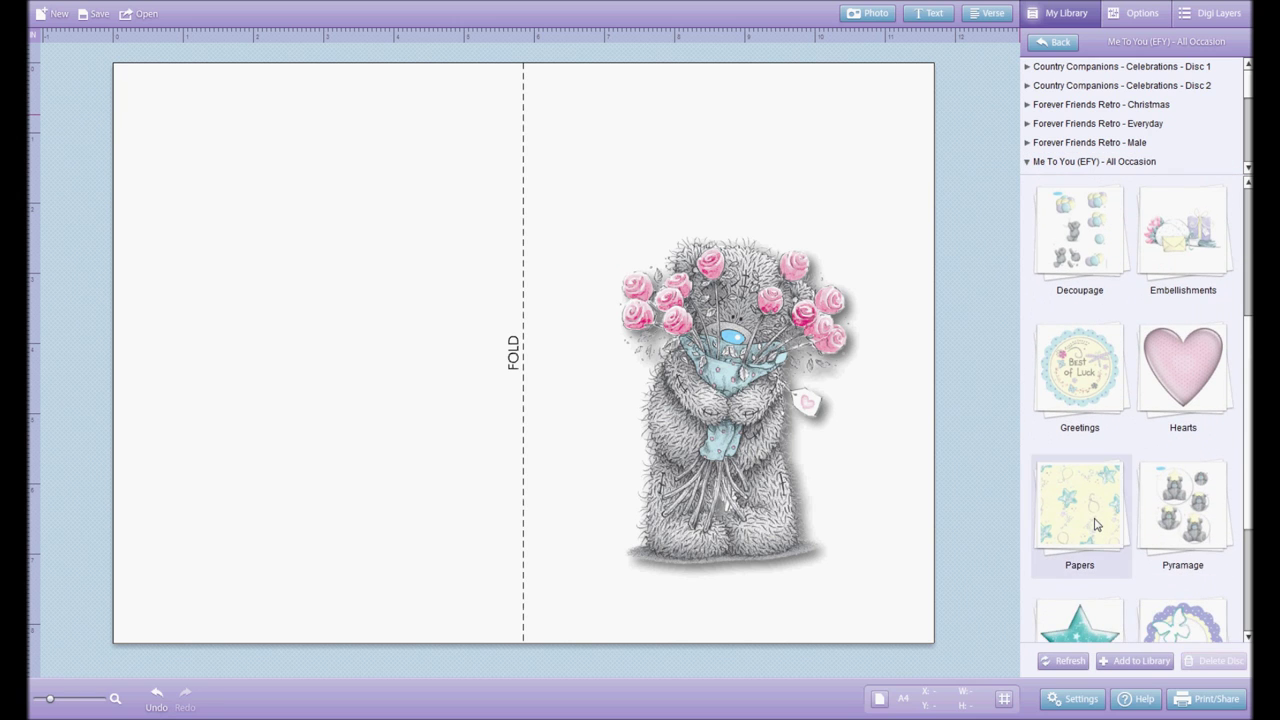
{"action": "double_click", "coordinate": [1095, 524]}
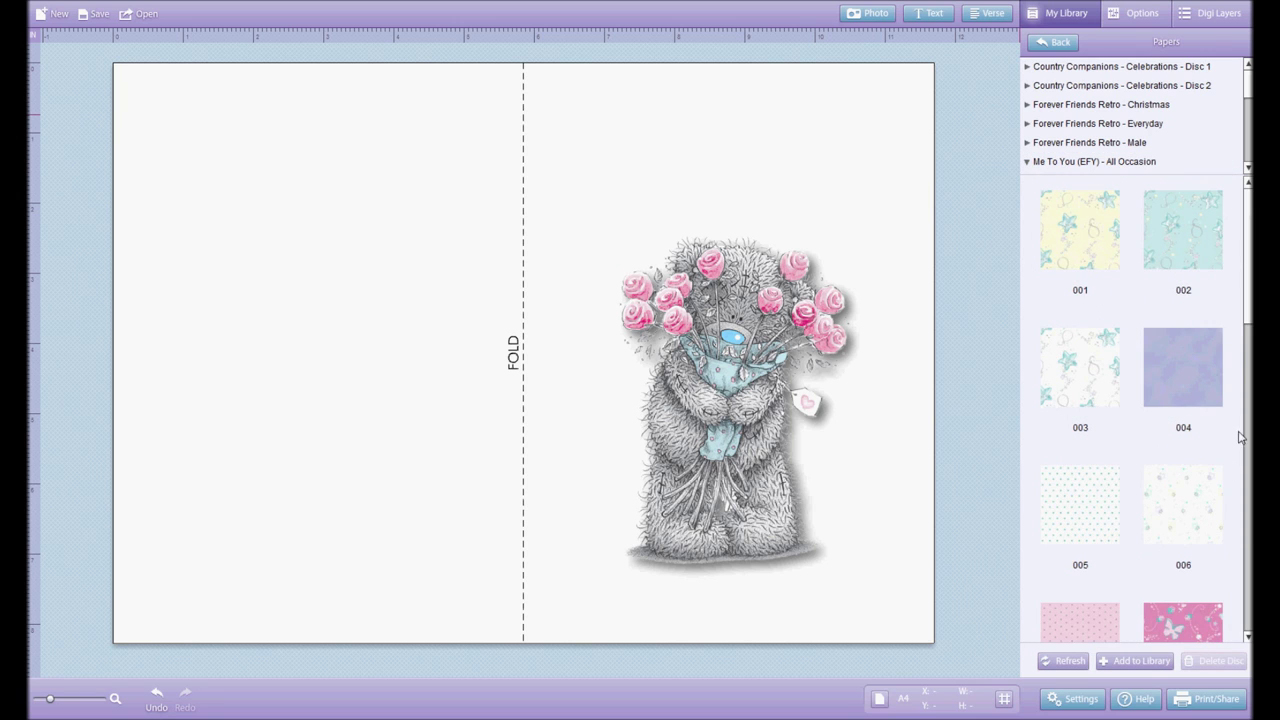
{"action": "left_click_drag", "start_coordinate": [1248, 300], "coordinate": [1248, 378]}
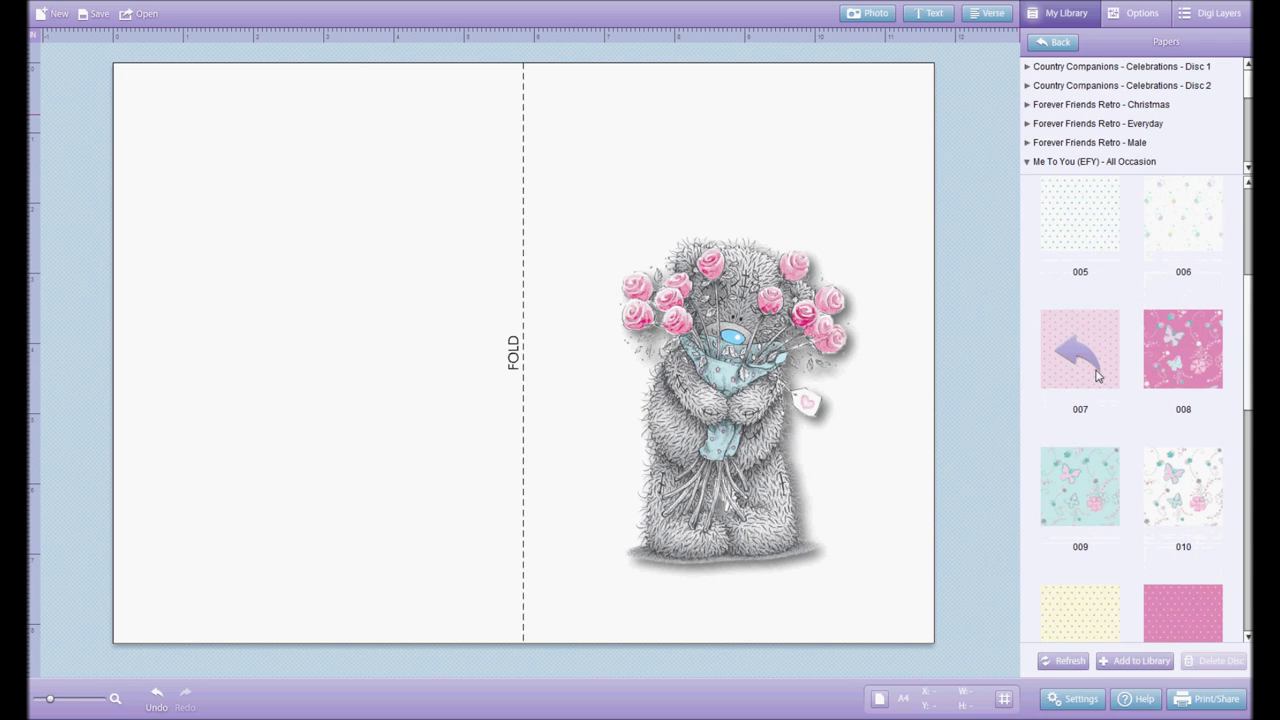
{"action": "left_click_drag", "start_coordinate": [1097, 375], "coordinate": [720, 356]}
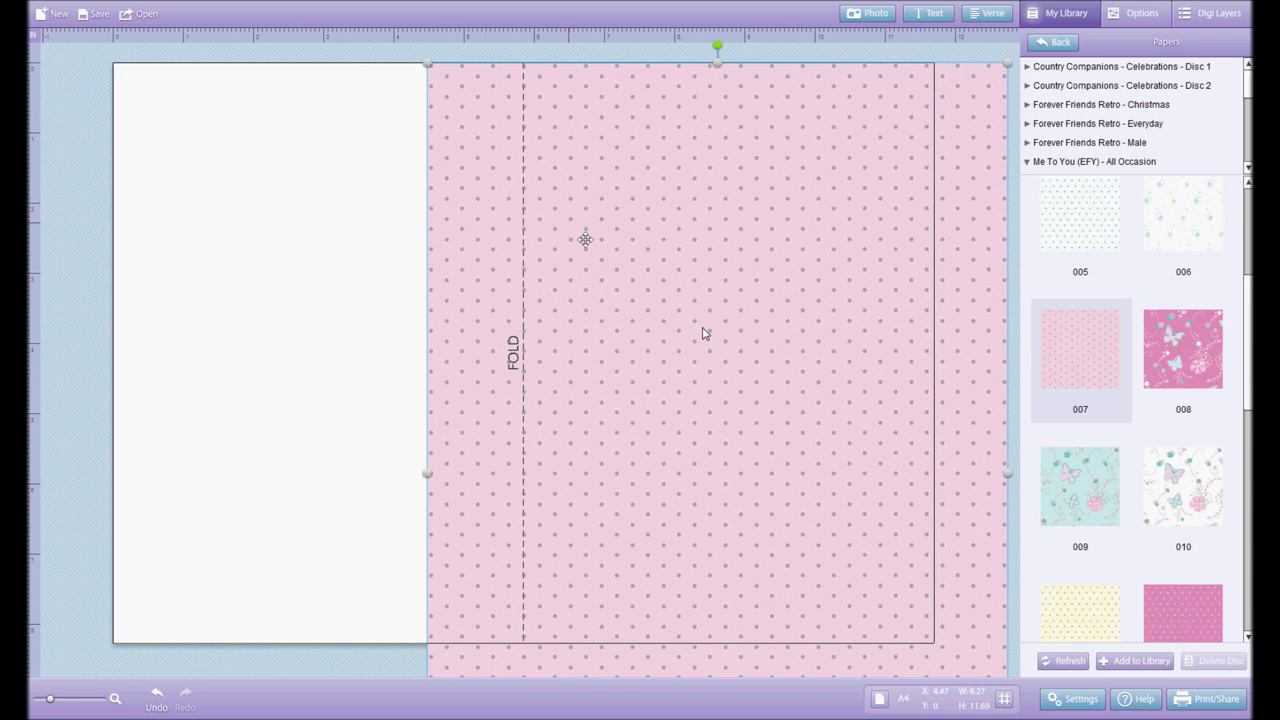
- Shrink the dotted paper and align it to the fold and top edge of the card front
{"action": "left_click_drag", "start_coordinate": [428, 64], "coordinate": [557, 199]}
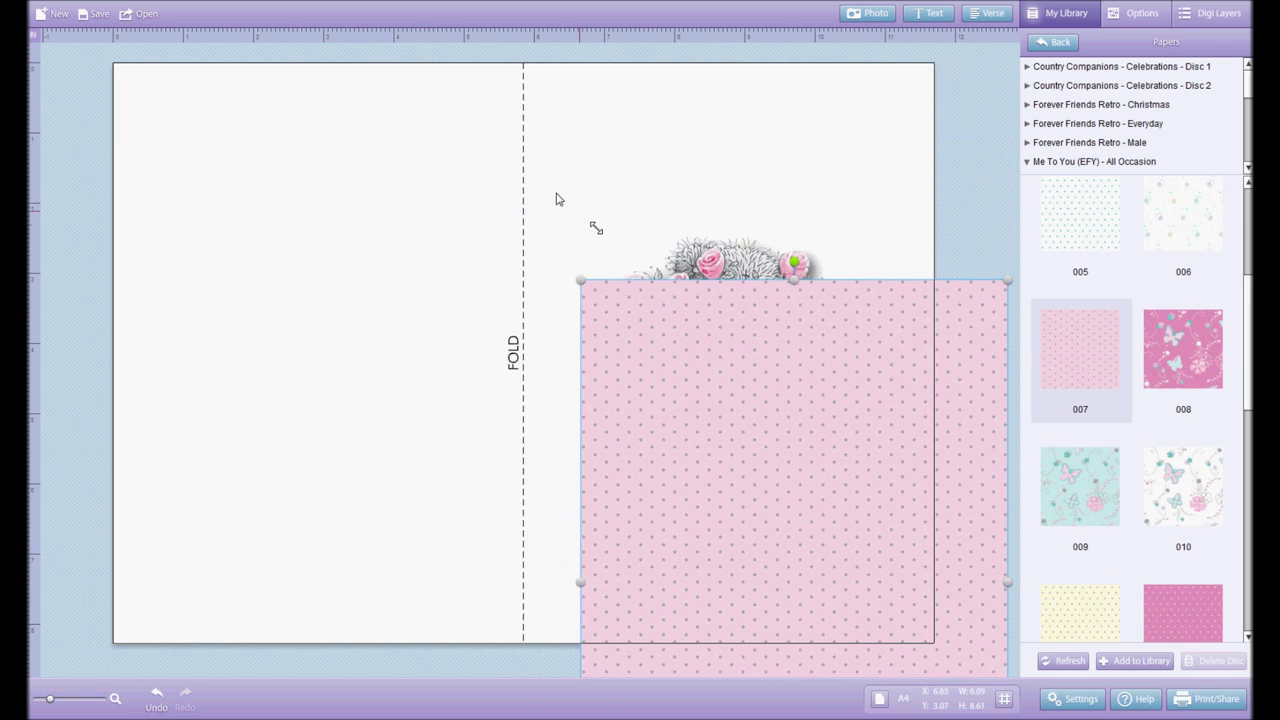
{"action": "left_click_drag", "start_coordinate": [837, 446], "coordinate": [763, 204]}
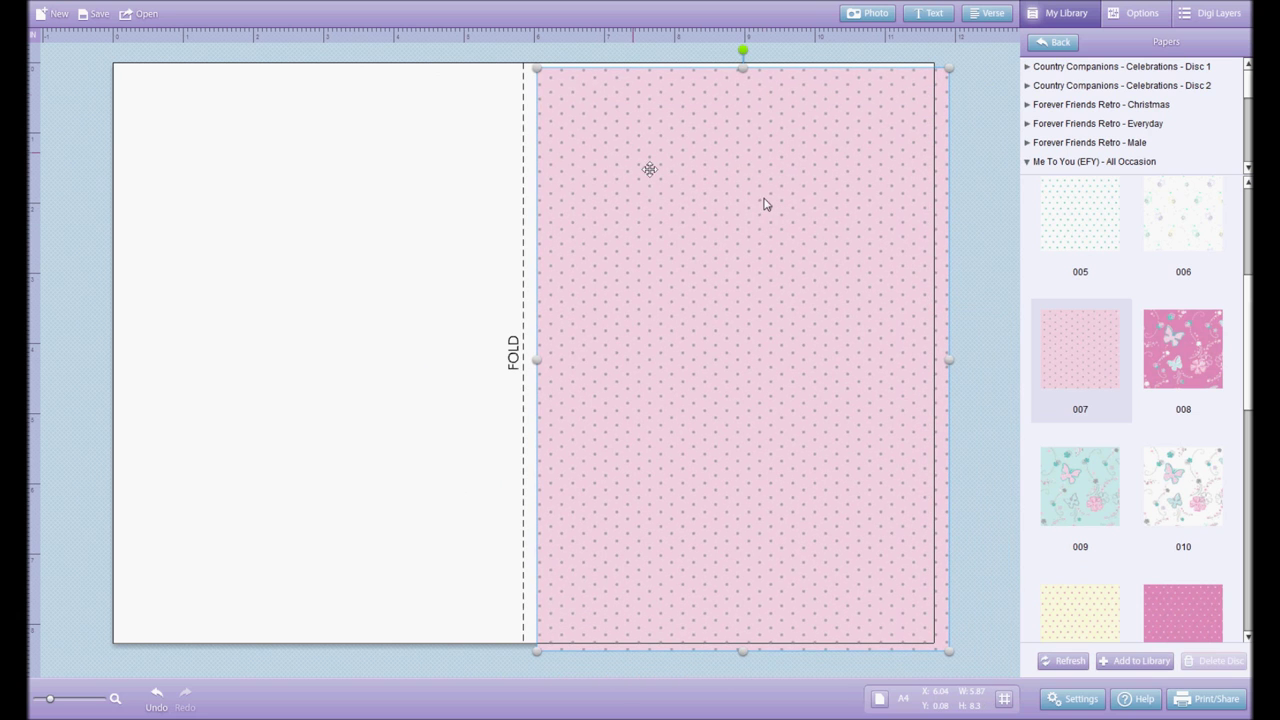
{"action": "left_click_drag", "start_coordinate": [537, 70], "coordinate": [556, 92]}
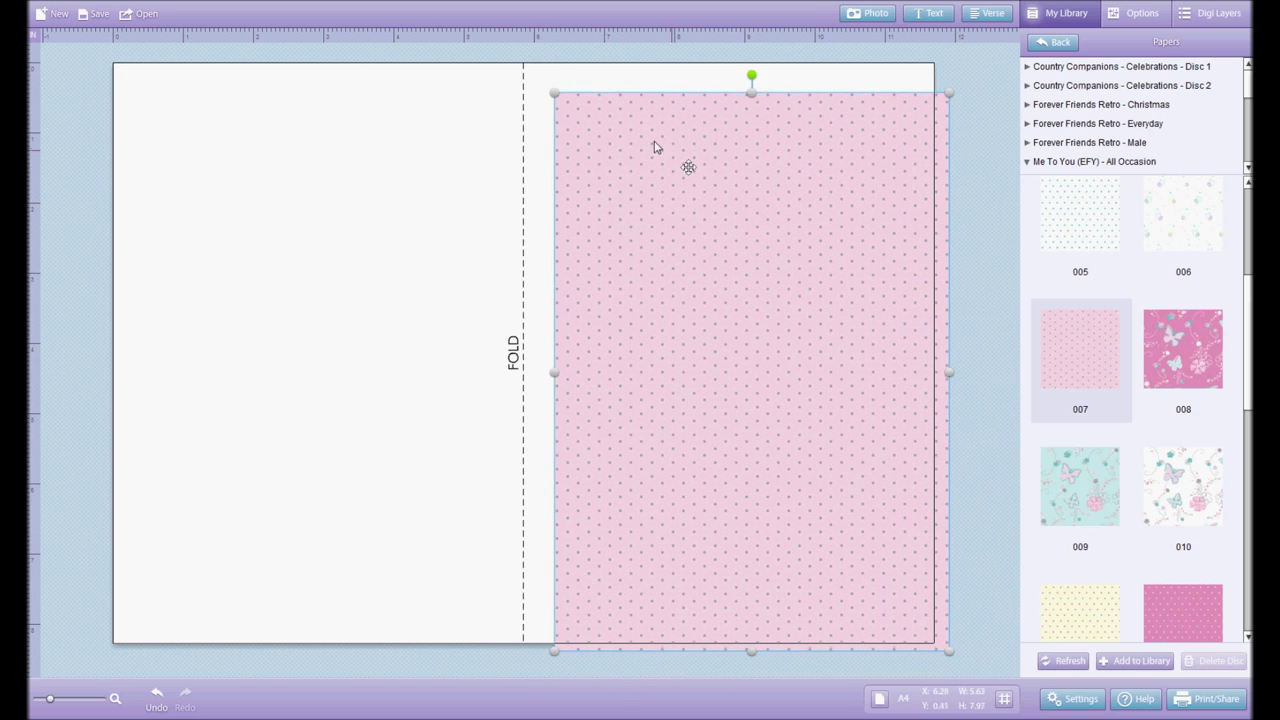
{"action": "left_click_drag", "start_coordinate": [655, 147], "coordinate": [650, 137]}
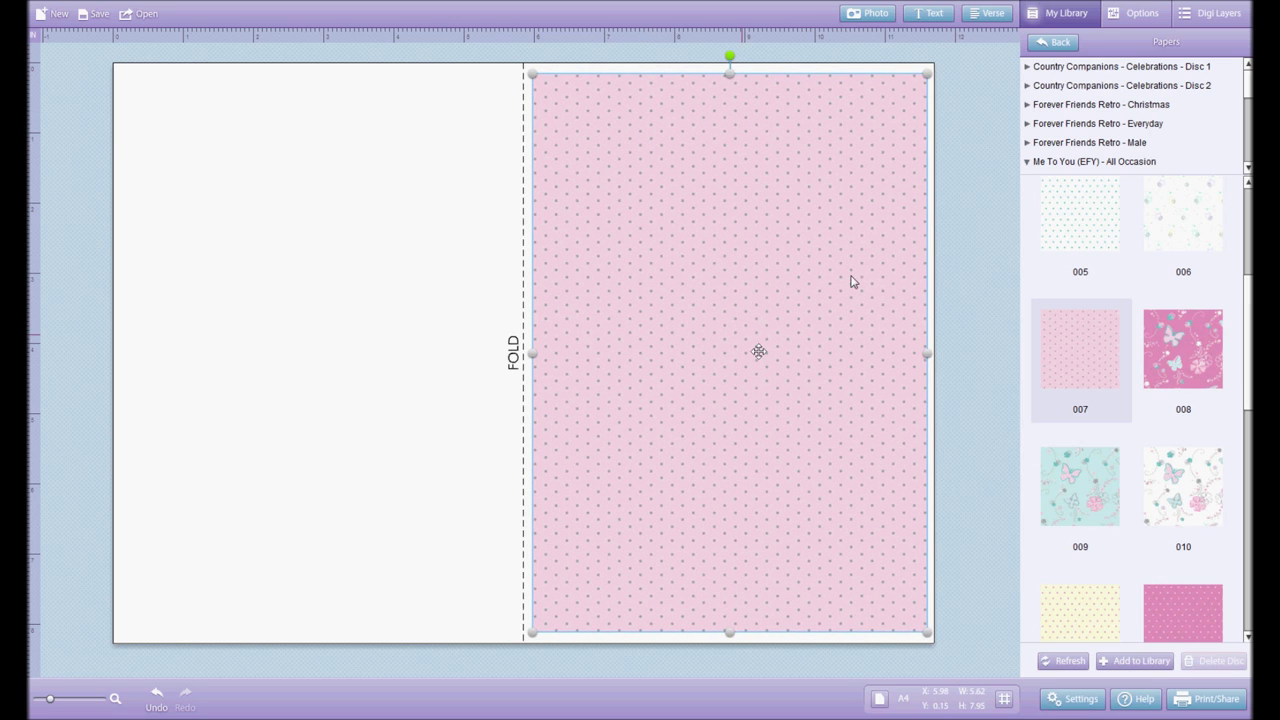
- Send the dotted paper to the back so the teddy shows above it
{"action": "right_click", "coordinate": [743, 326]}
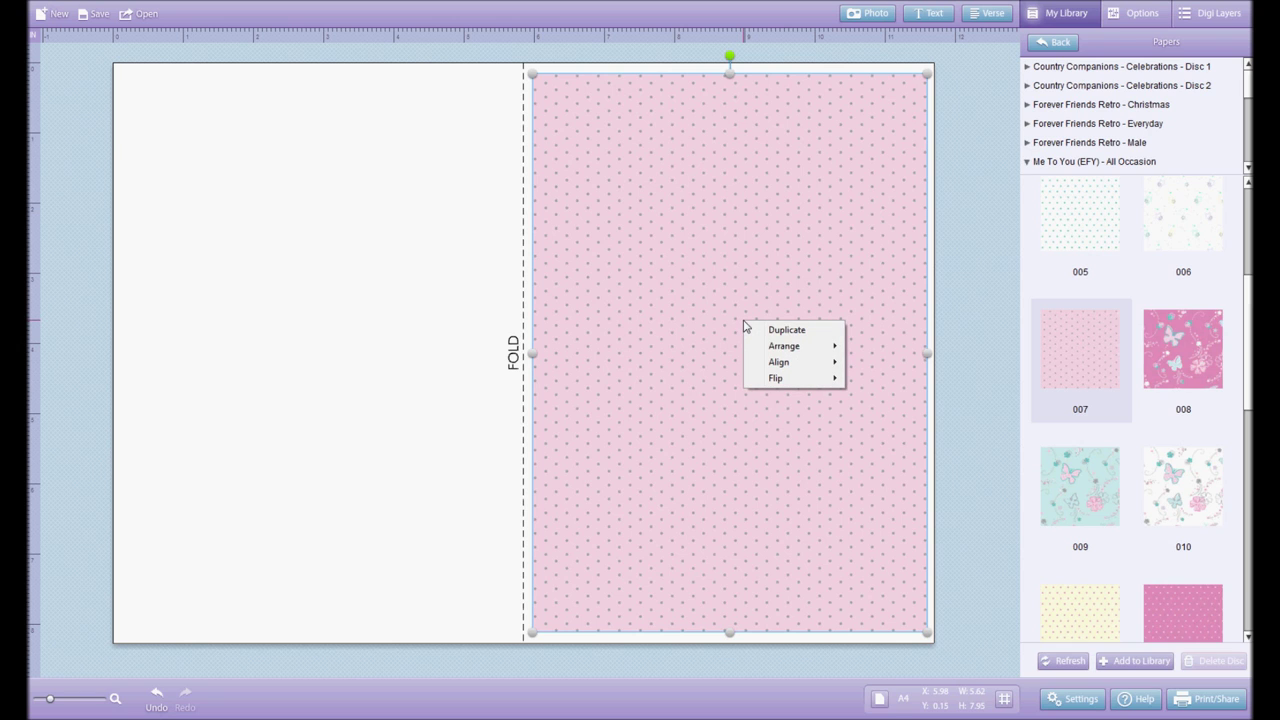
{"action": "mouse_move", "coordinate": [794, 346]}
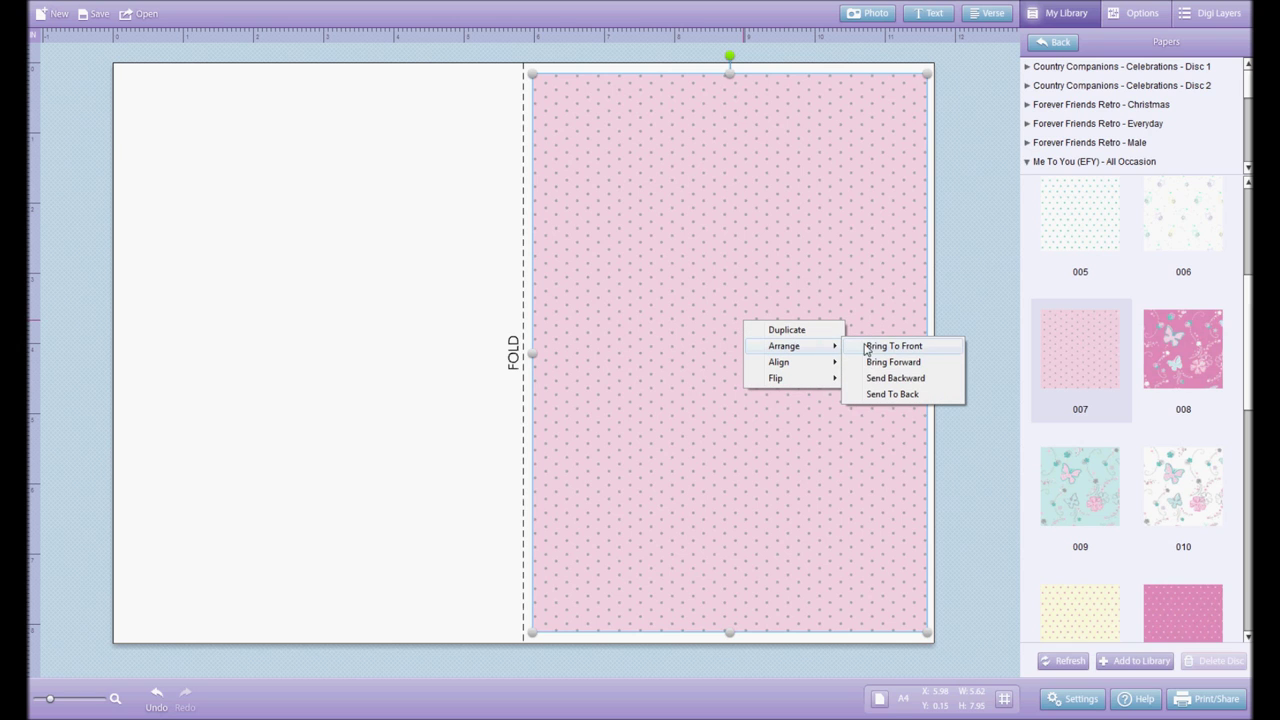
{"action": "left_click", "coordinate": [892, 396]}
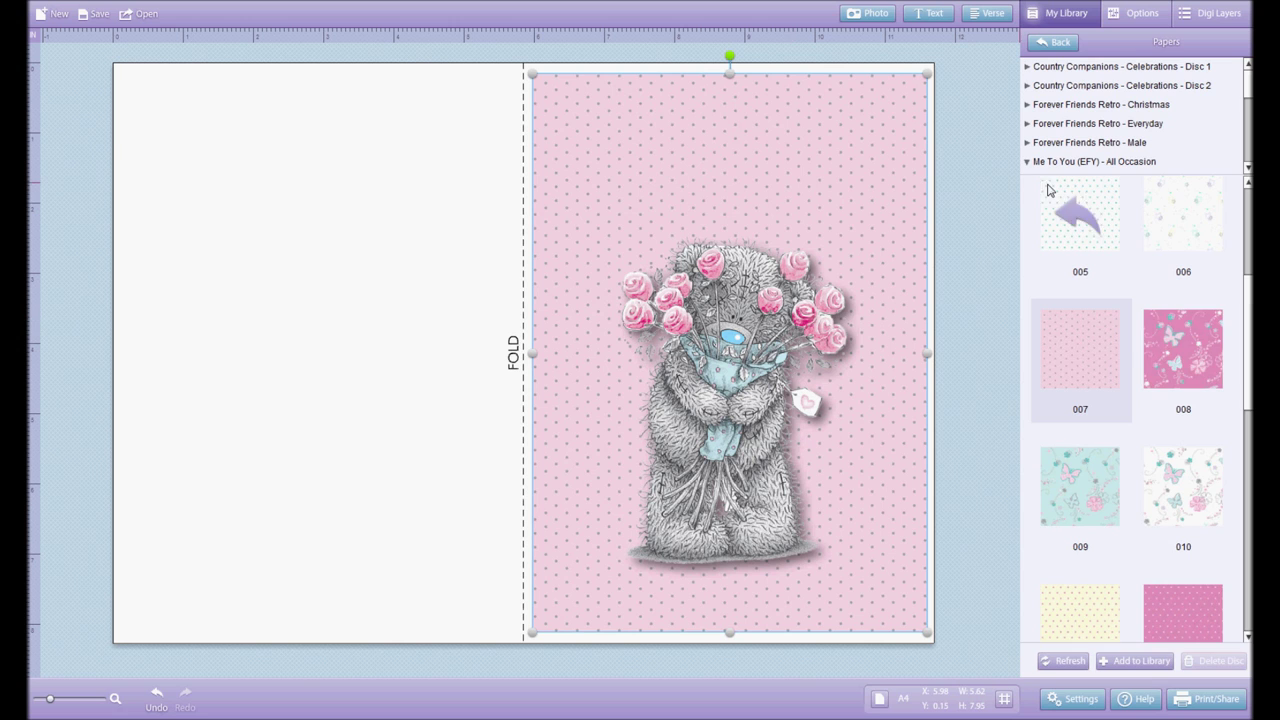
{"action": "scroll", "coordinate": [1243, 299], "scroll_direction": "down", "scroll_amount": 7}
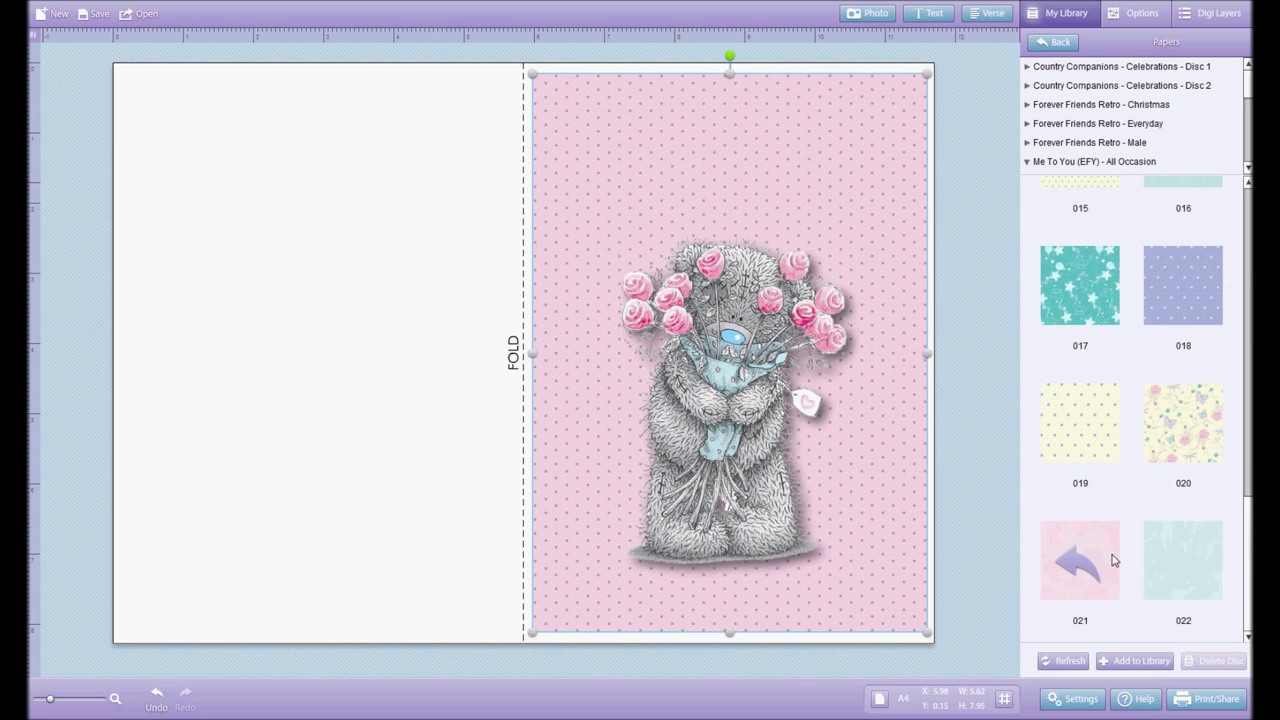
- Add plain pink paper 021 and shrink it to fit the card front's top area
{"action": "left_click_drag", "start_coordinate": [1093, 577], "coordinate": [751, 393]}
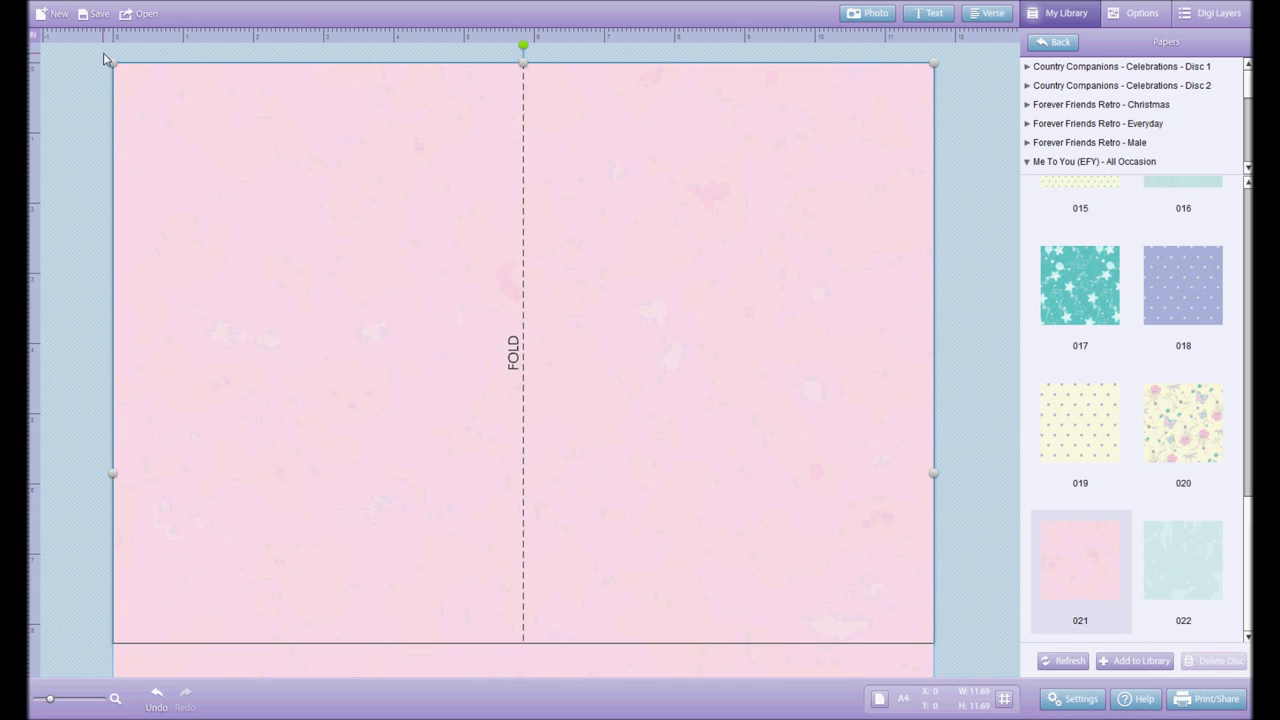
{"action": "left_click_drag", "start_coordinate": [113, 63], "coordinate": [451, 323]}
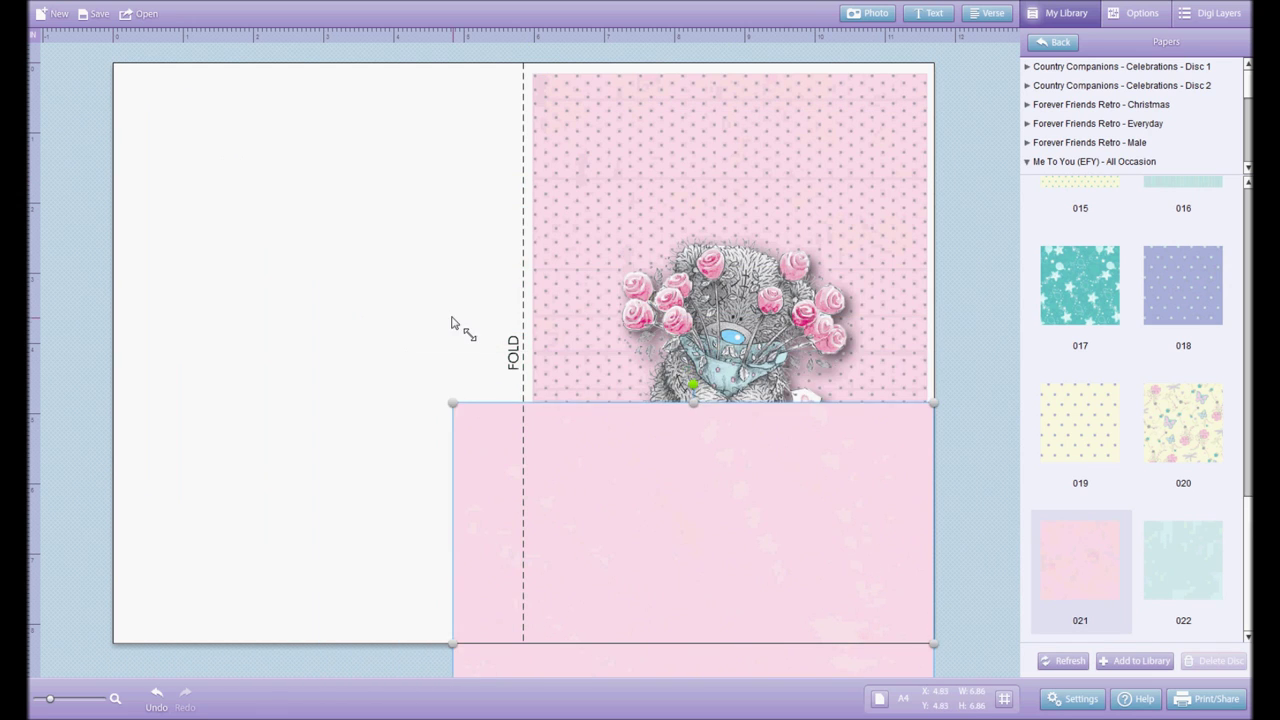
{"action": "left_click_drag", "start_coordinate": [729, 471], "coordinate": [752, 181]}
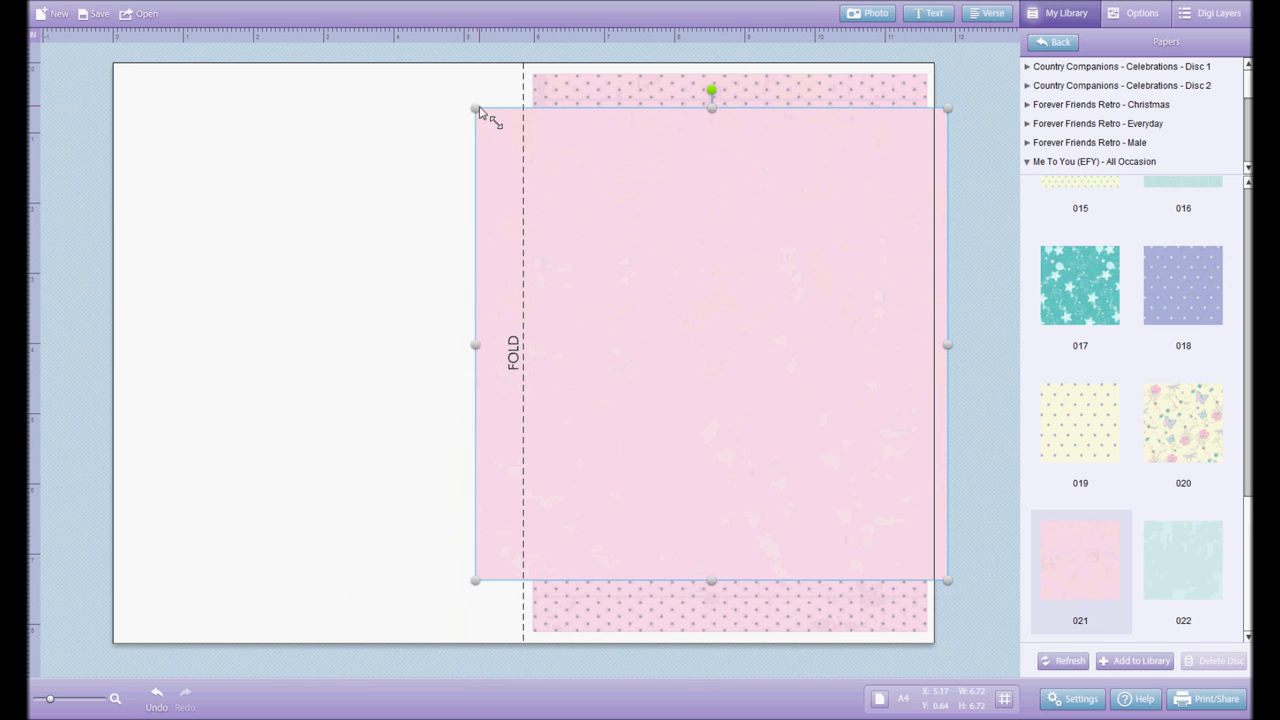
{"action": "left_click_drag", "start_coordinate": [478, 111], "coordinate": [572, 157]}
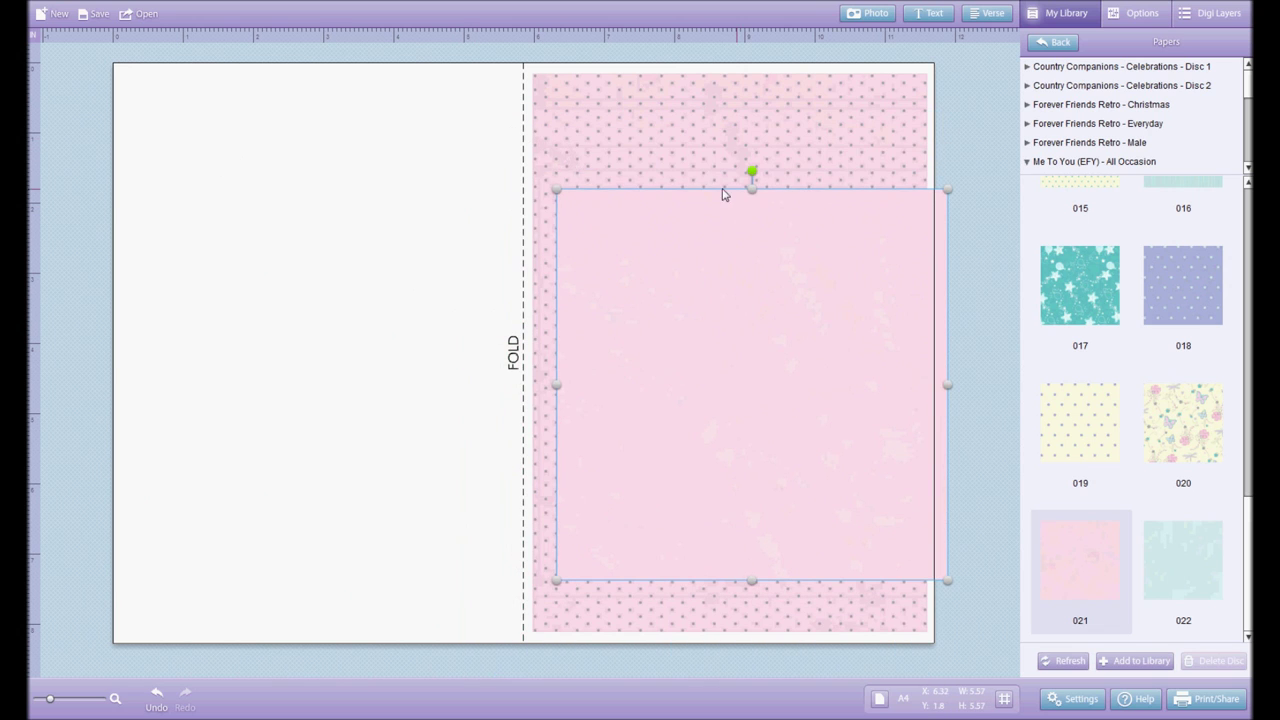
{"action": "left_click_drag", "start_coordinate": [726, 194], "coordinate": [737, 88]}
- Fine-tune paper 021's size and position so it sits centred inside the dotted paper
{"action": "left_click_drag", "start_coordinate": [740, 145], "coordinate": [725, 145]}
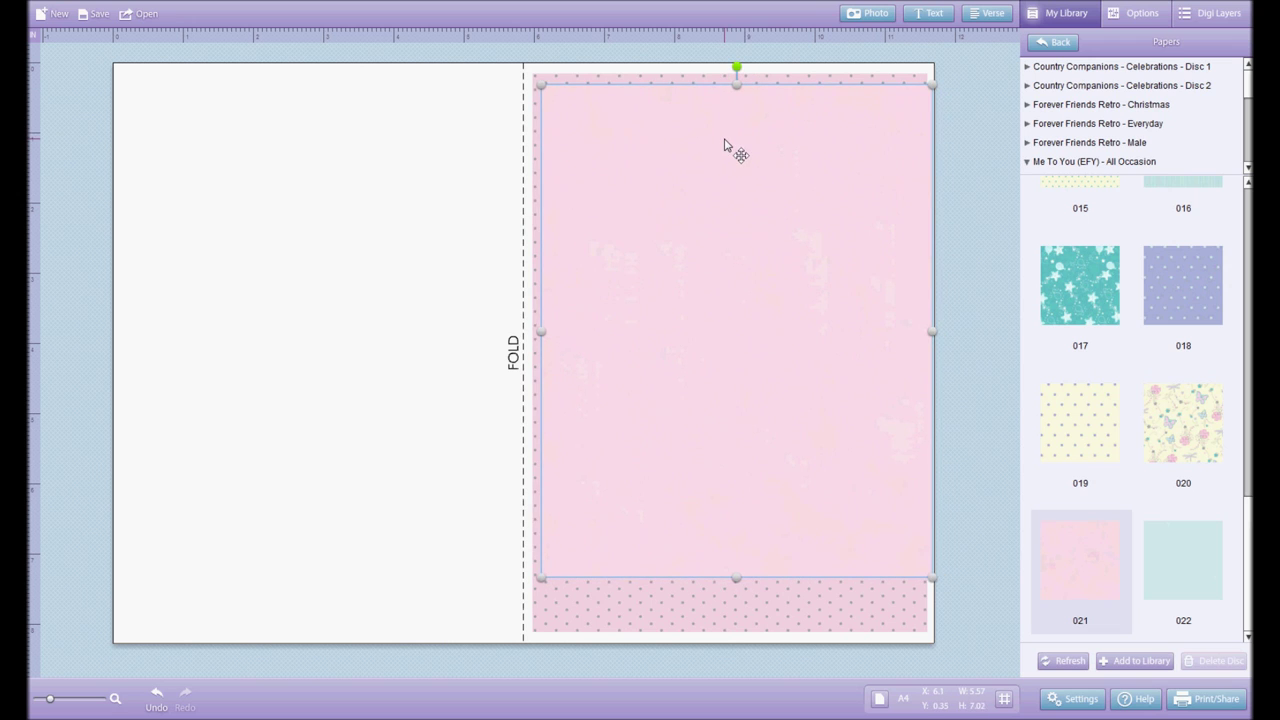
{"action": "left_click_drag", "start_coordinate": [542, 90], "coordinate": [548, 104]}
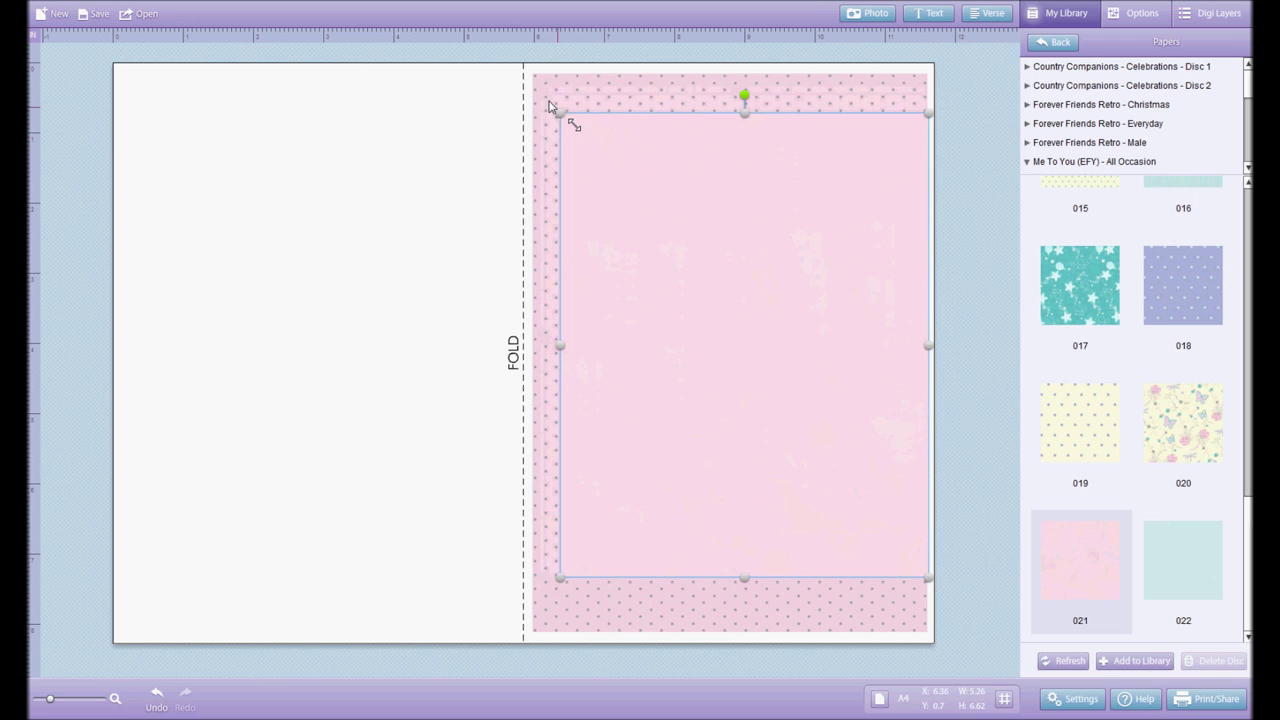
{"action": "left_click_drag", "start_coordinate": [686, 186], "coordinate": [674, 163]}
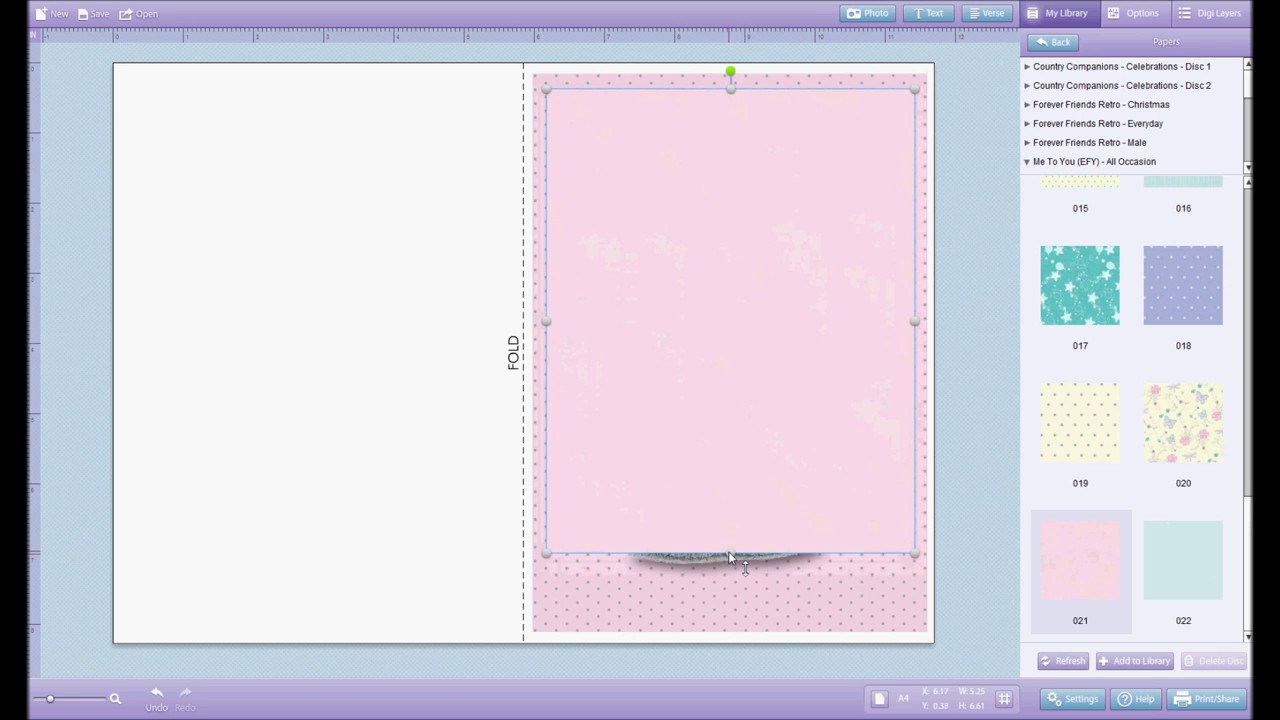
{"action": "left_click_drag", "start_coordinate": [729, 552], "coordinate": [729, 626]}
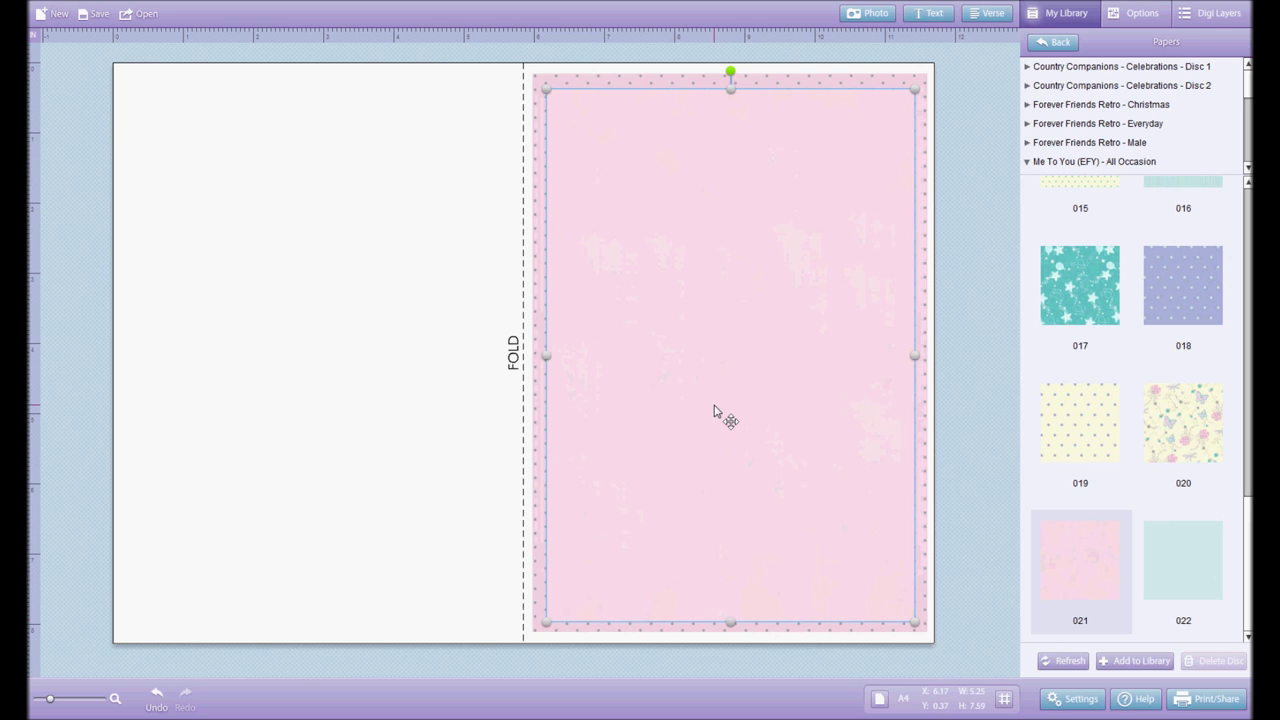
{"action": "key", "text": "Up"}
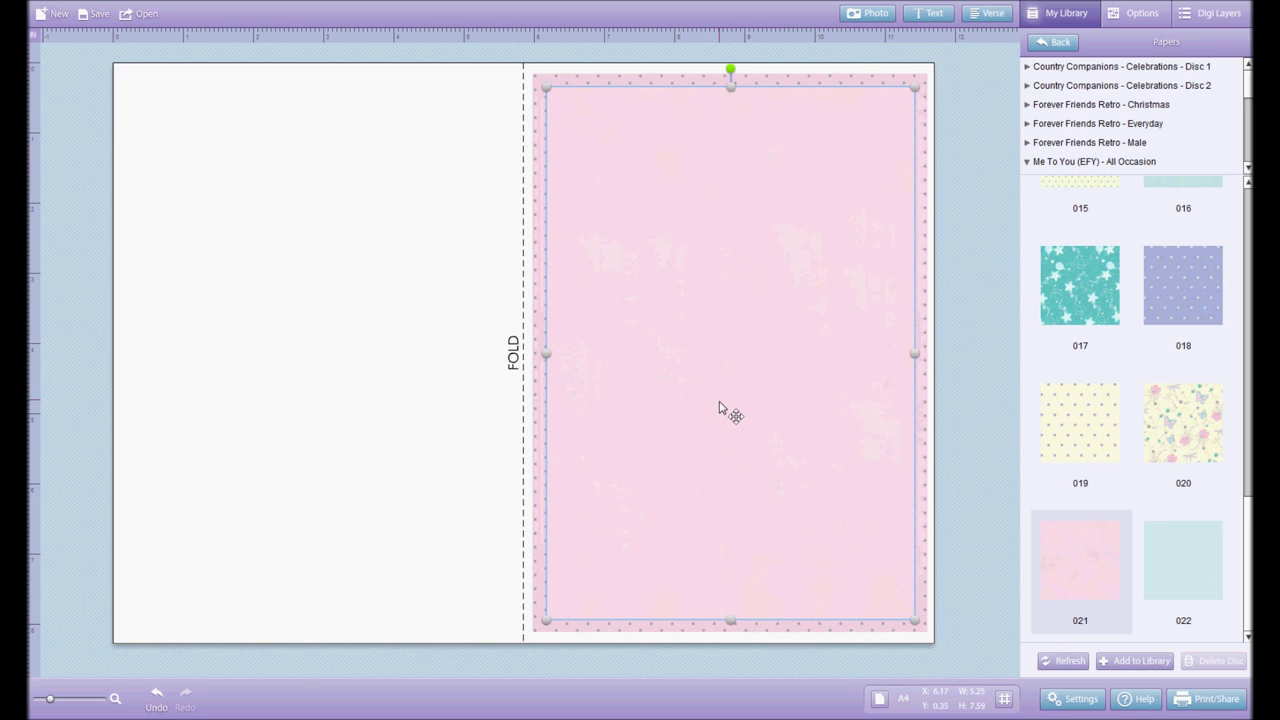
{"action": "right_click", "coordinate": [729, 367]}
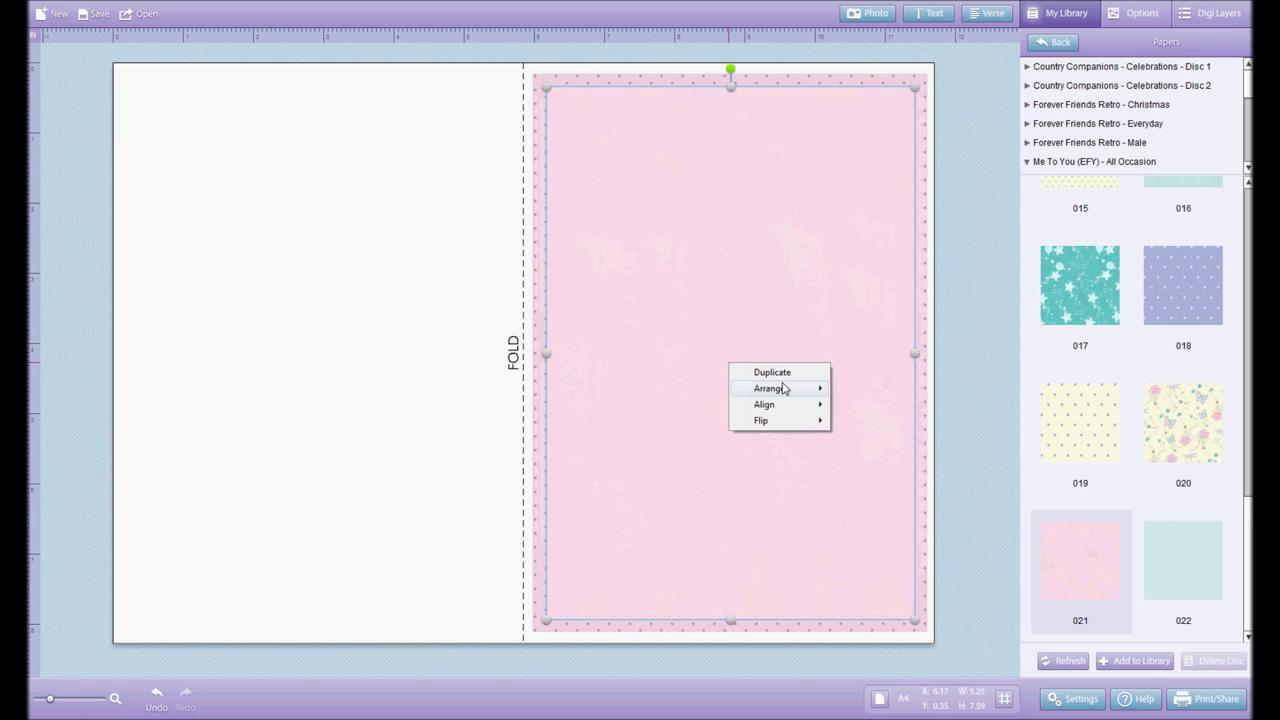
- Send the pink 021 layer backward behind the teddy and give it a drop shadow
{"action": "mouse_move", "coordinate": [805, 392]}
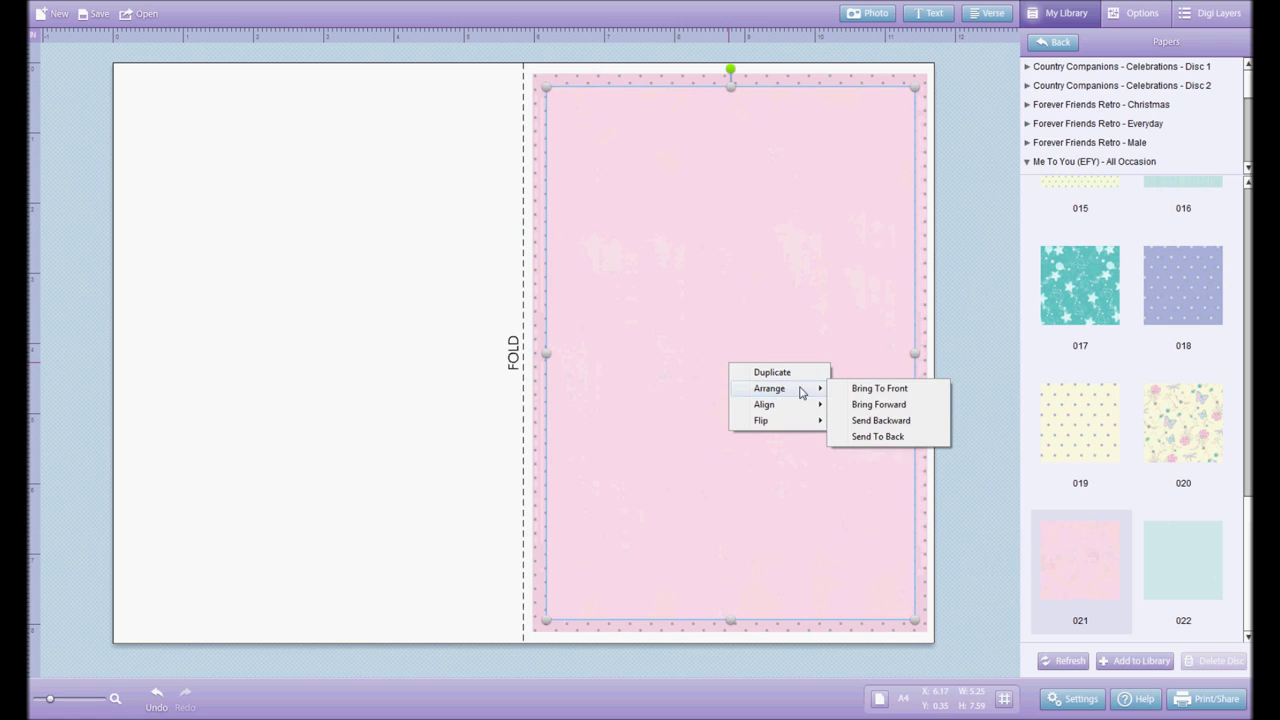
{"action": "left_click", "coordinate": [872, 421]}
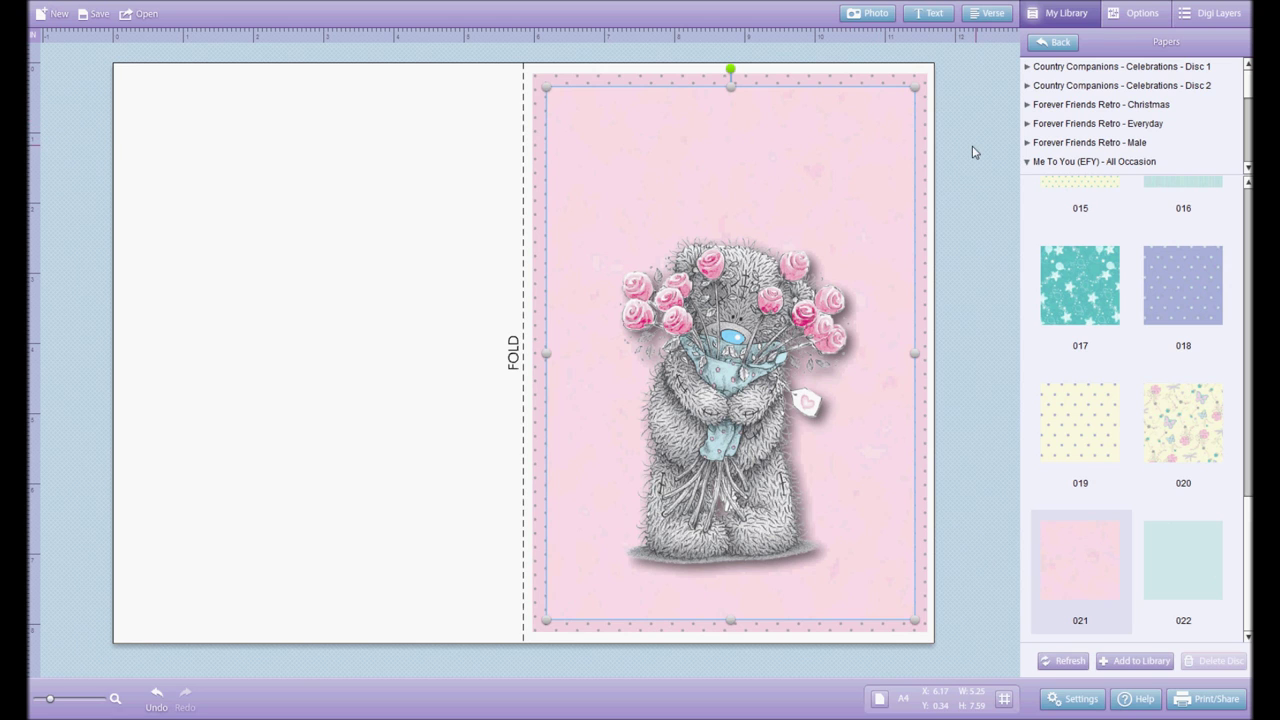
{"action": "left_click", "coordinate": [1129, 19]}
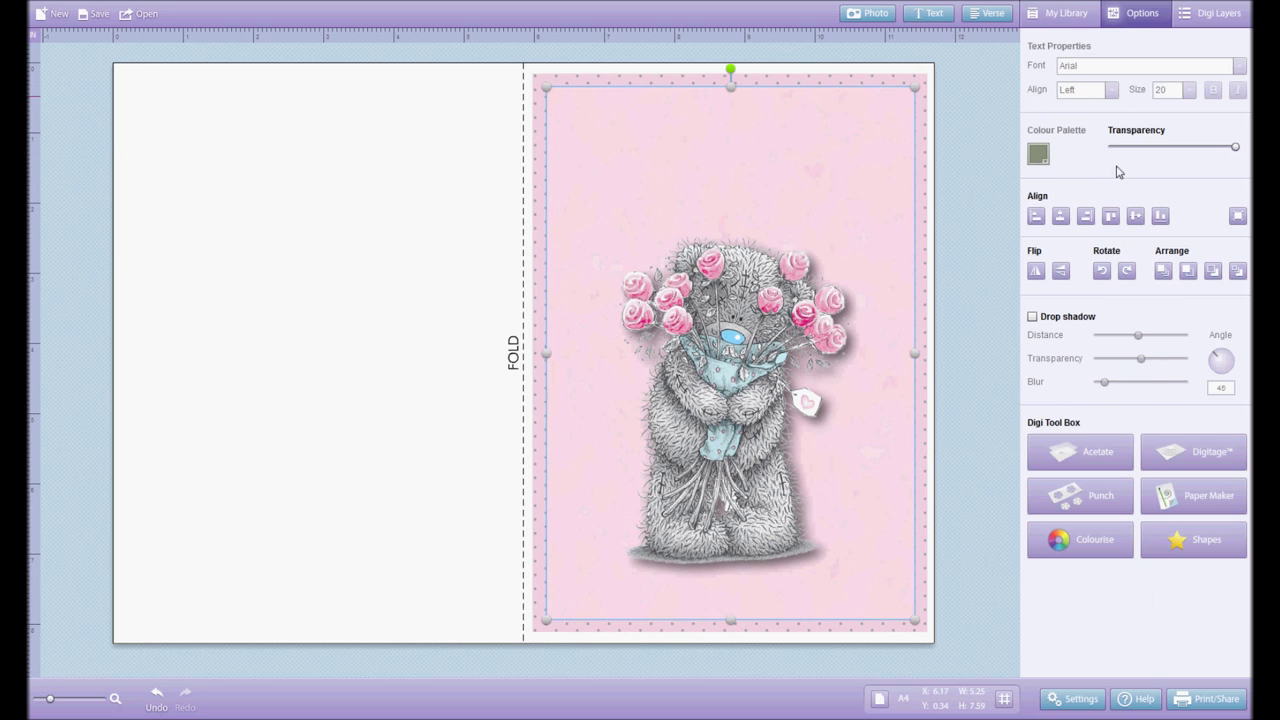
{"action": "left_click", "coordinate": [1032, 317]}
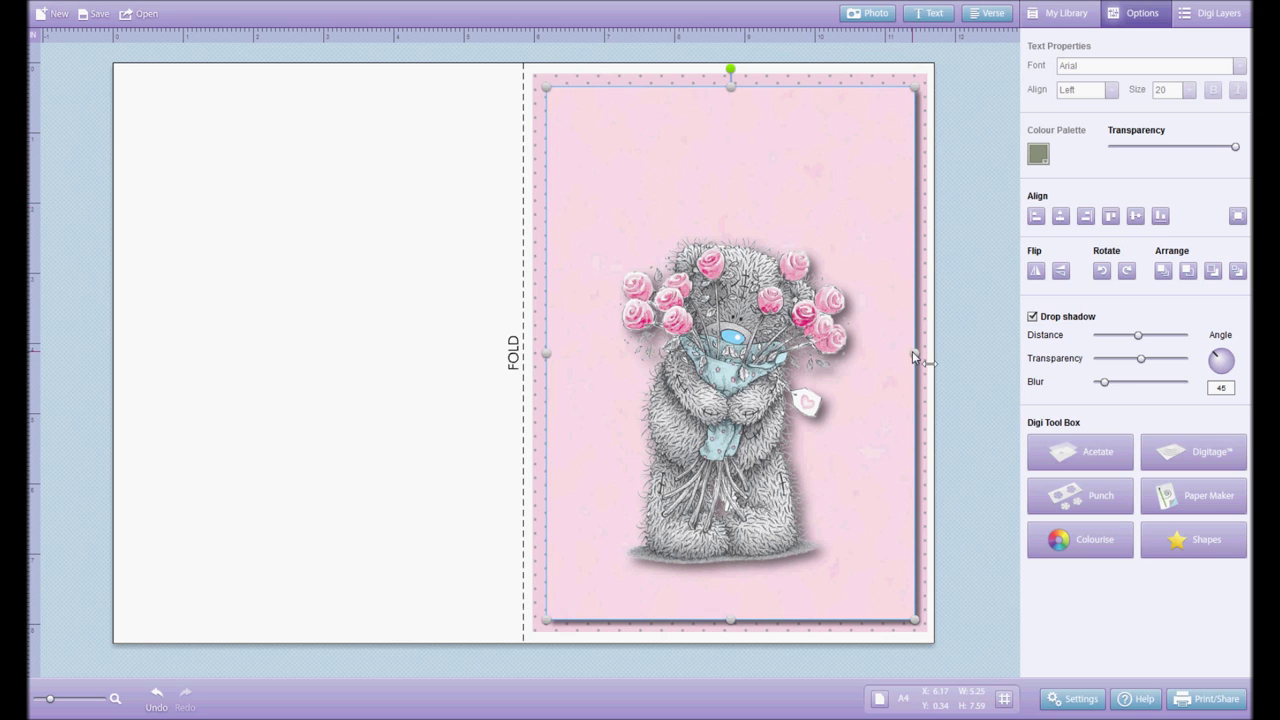
- Trim the layer's edges slightly and set shadow transparency 55 and blur 8
{"action": "left_click_drag", "start_coordinate": [911, 351], "coordinate": [908, 354]}
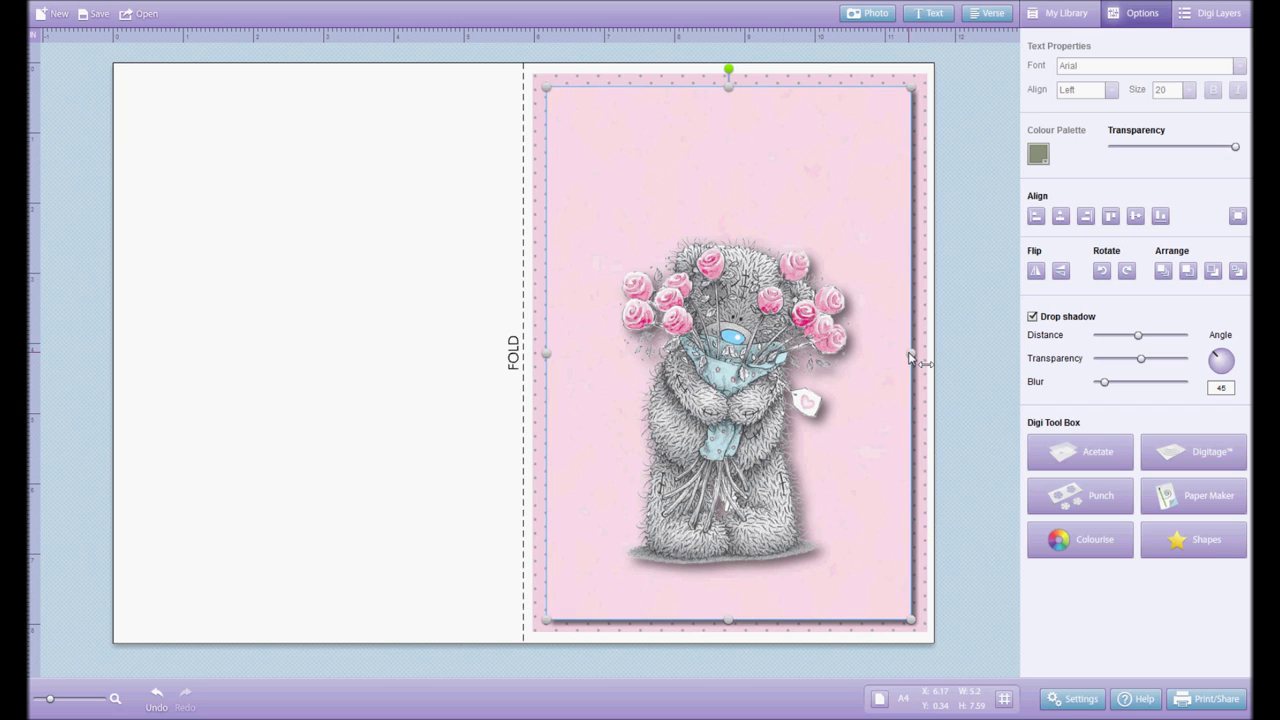
{"action": "left_click_drag", "start_coordinate": [728, 88], "coordinate": [727, 95]}
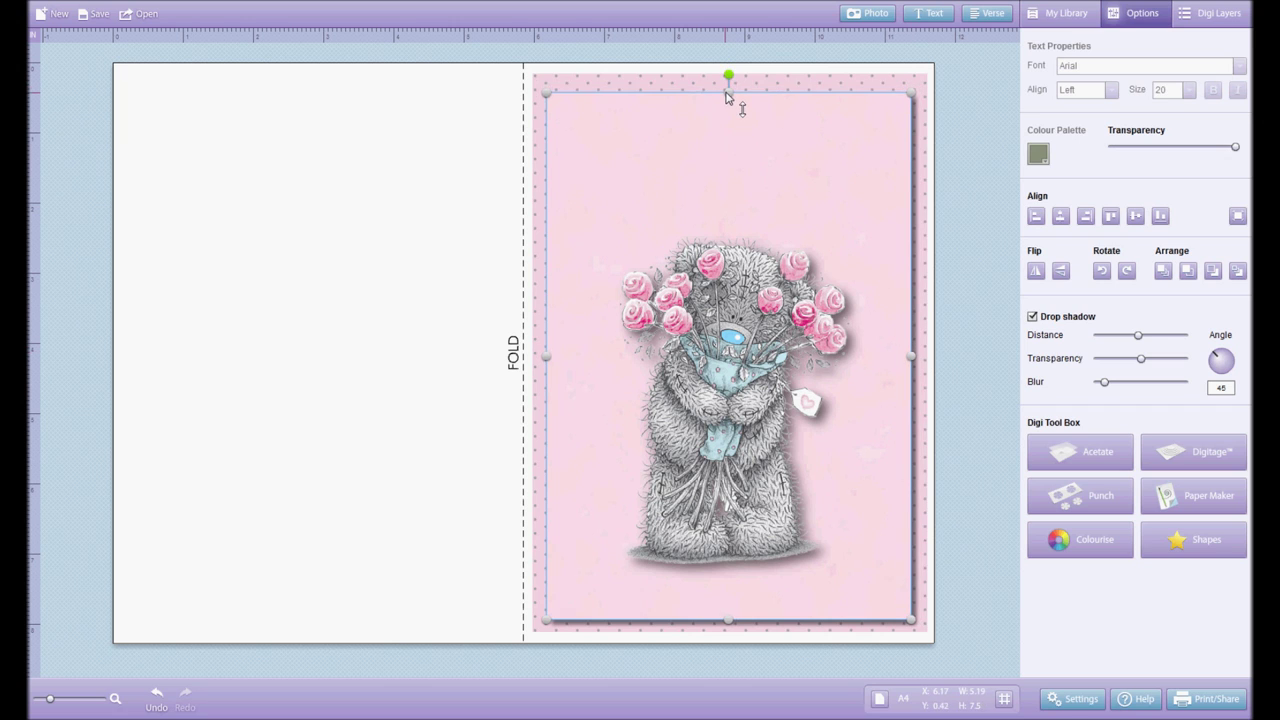
{"action": "left_click_drag", "start_coordinate": [757, 157], "coordinate": [755, 150]}
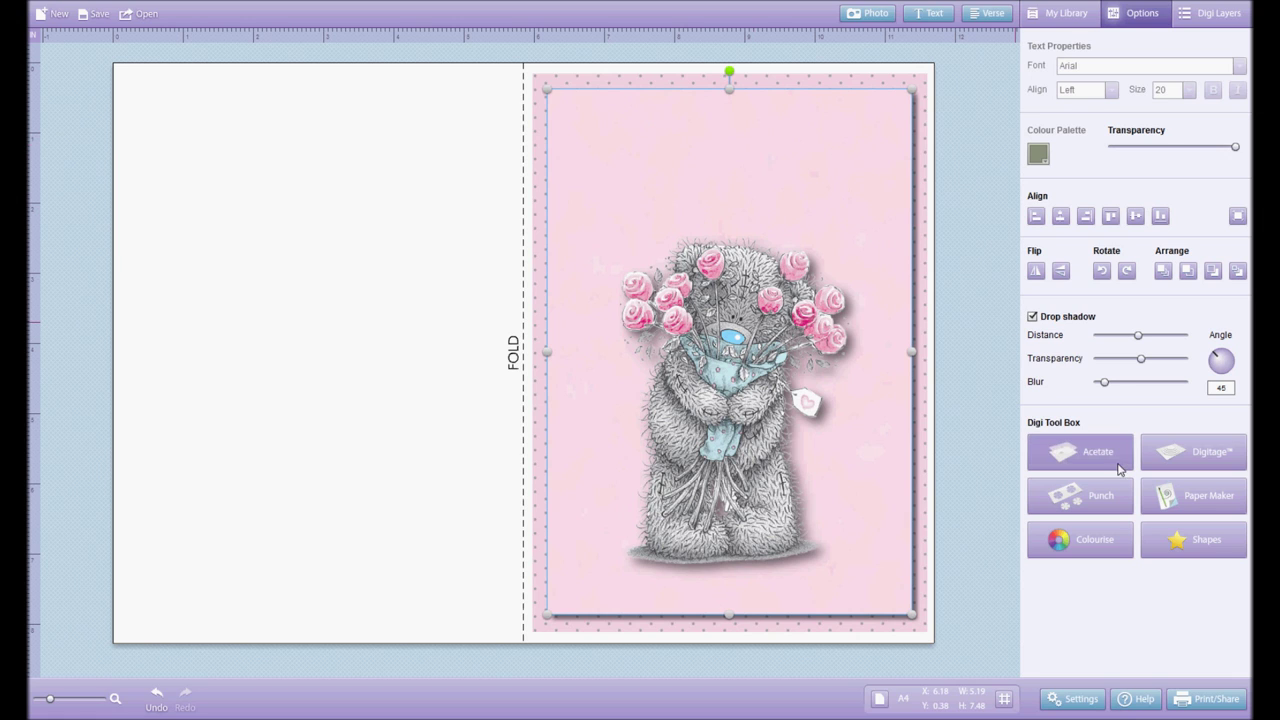
{"action": "left_click_drag", "start_coordinate": [1141, 360], "coordinate": [1150, 363]}
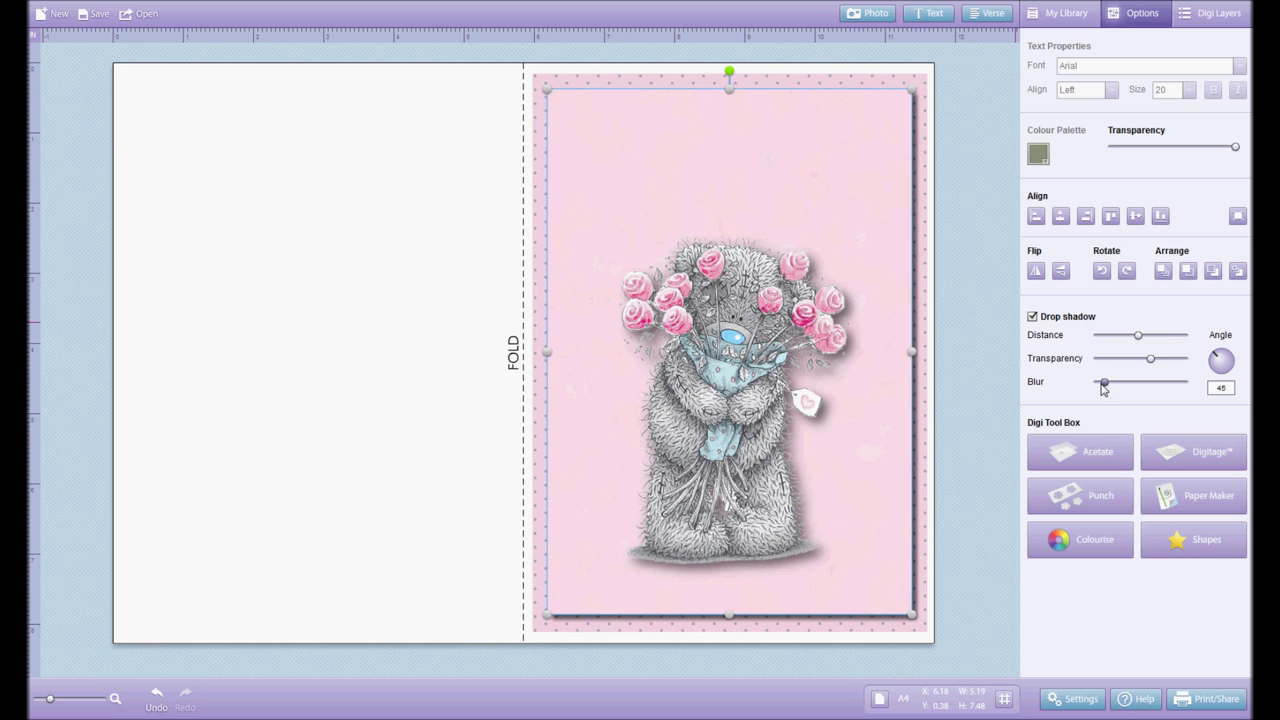
{"action": "left_click_drag", "start_coordinate": [1103, 385], "coordinate": [1109, 387]}
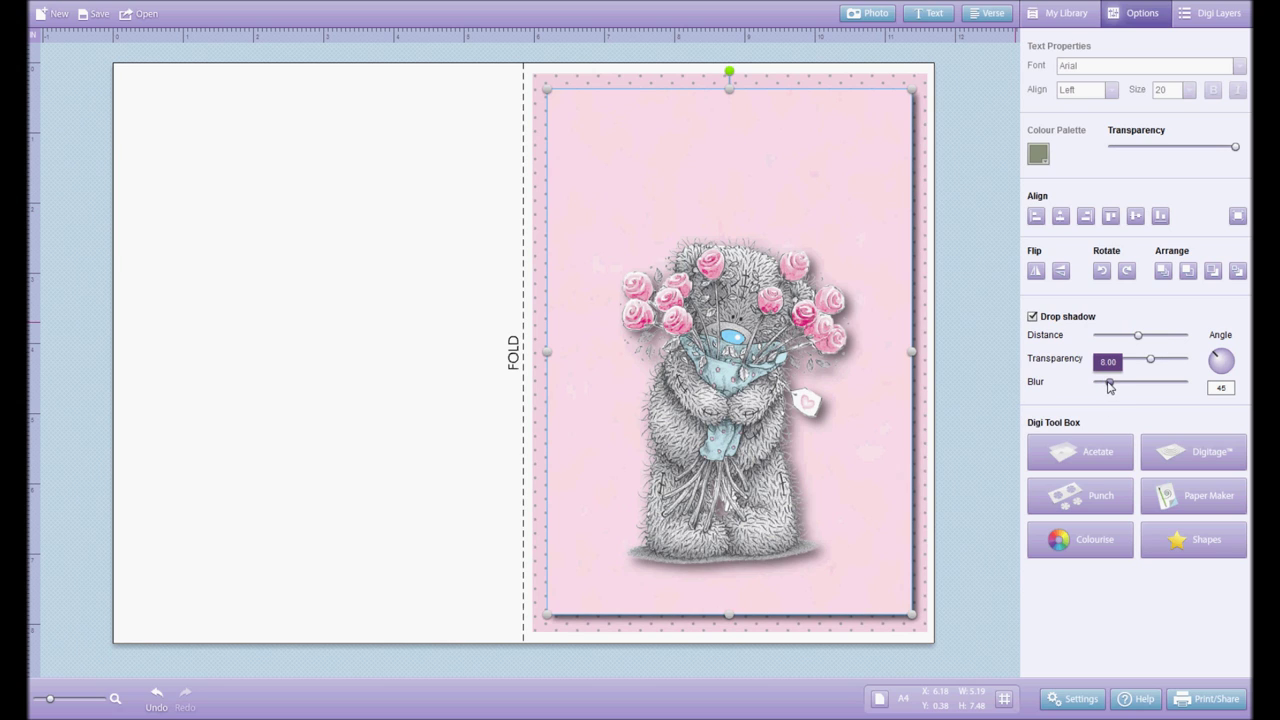
{"action": "left_click", "coordinate": [977, 311]}
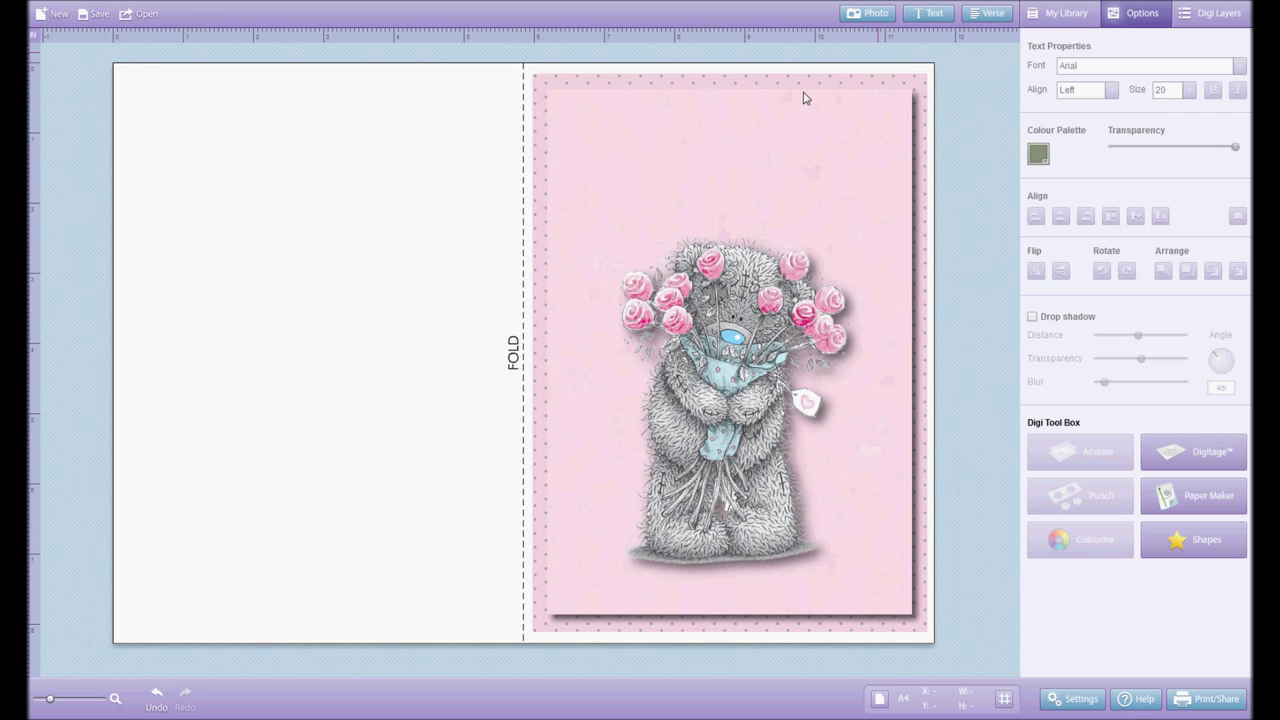
- Go back to the Me To You category tiles and open the Greetings sentiments
{"action": "left_click", "coordinate": [1068, 14]}
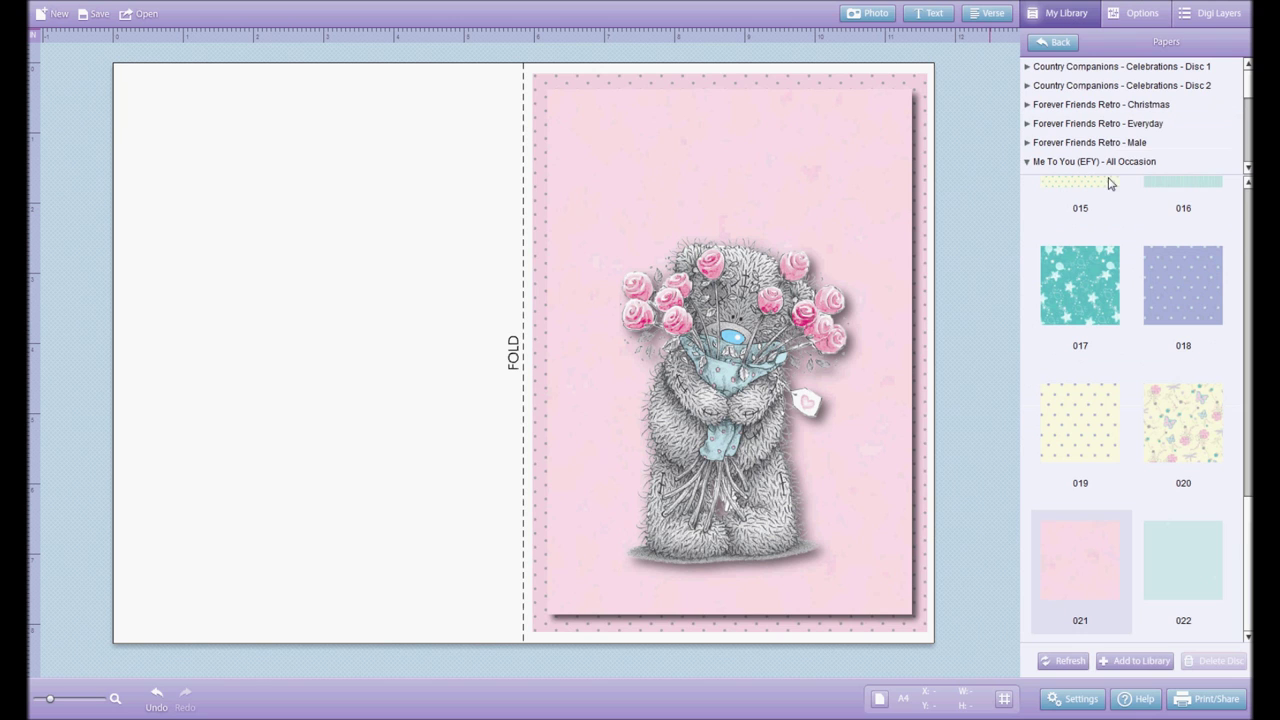
{"action": "left_click", "coordinate": [1057, 44]}
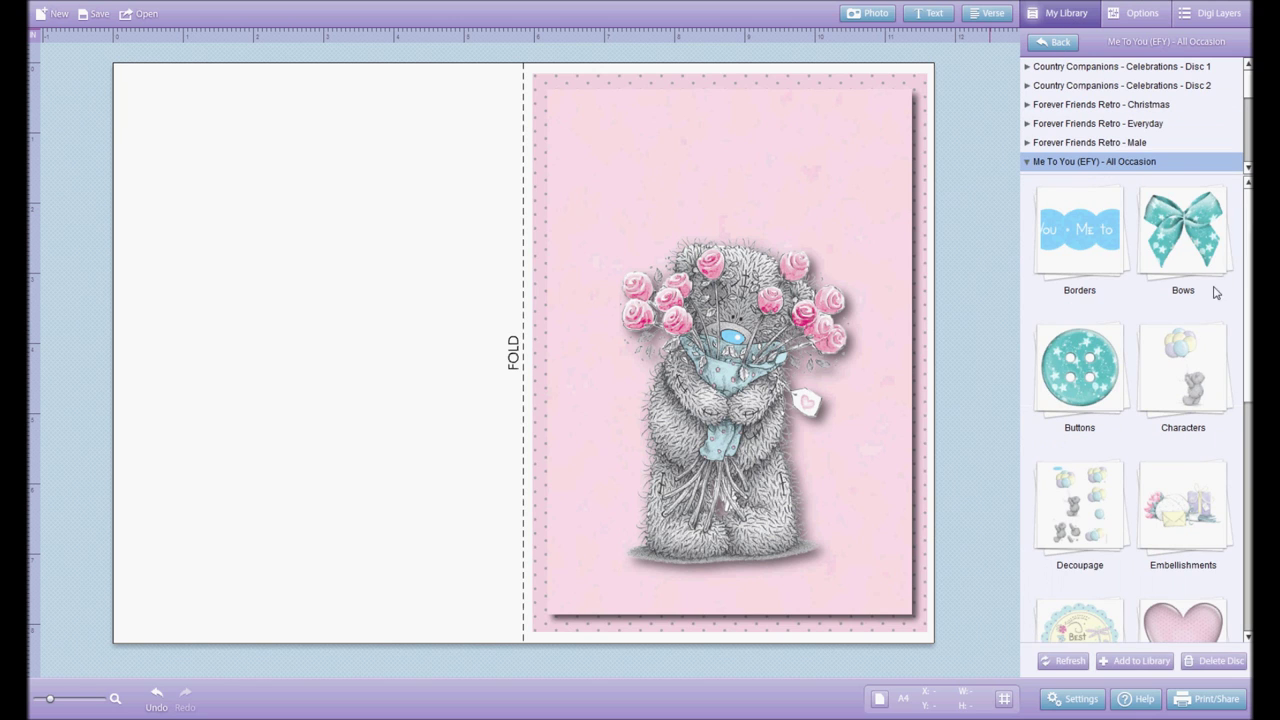
{"action": "left_click_drag", "start_coordinate": [1248, 300], "coordinate": [1248, 401]}
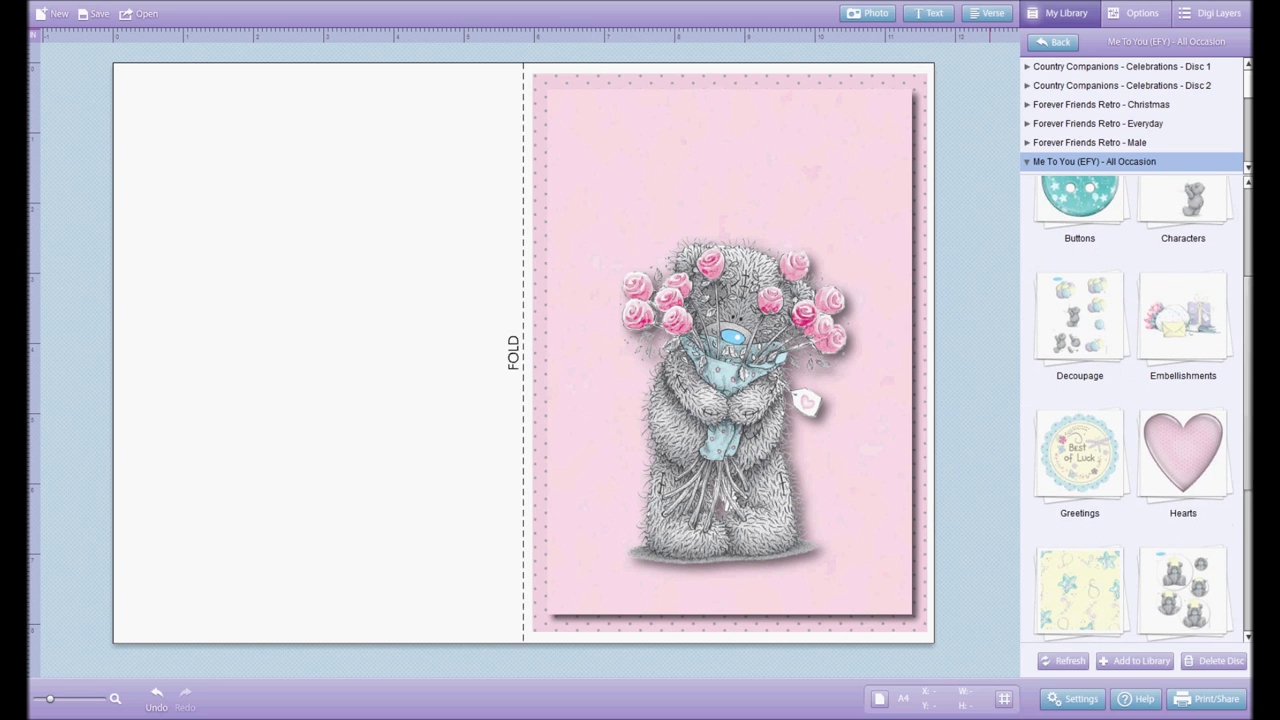
{"action": "left_click", "coordinate": [1078, 473]}
{"action": "left_click", "coordinate": [1078, 473]}
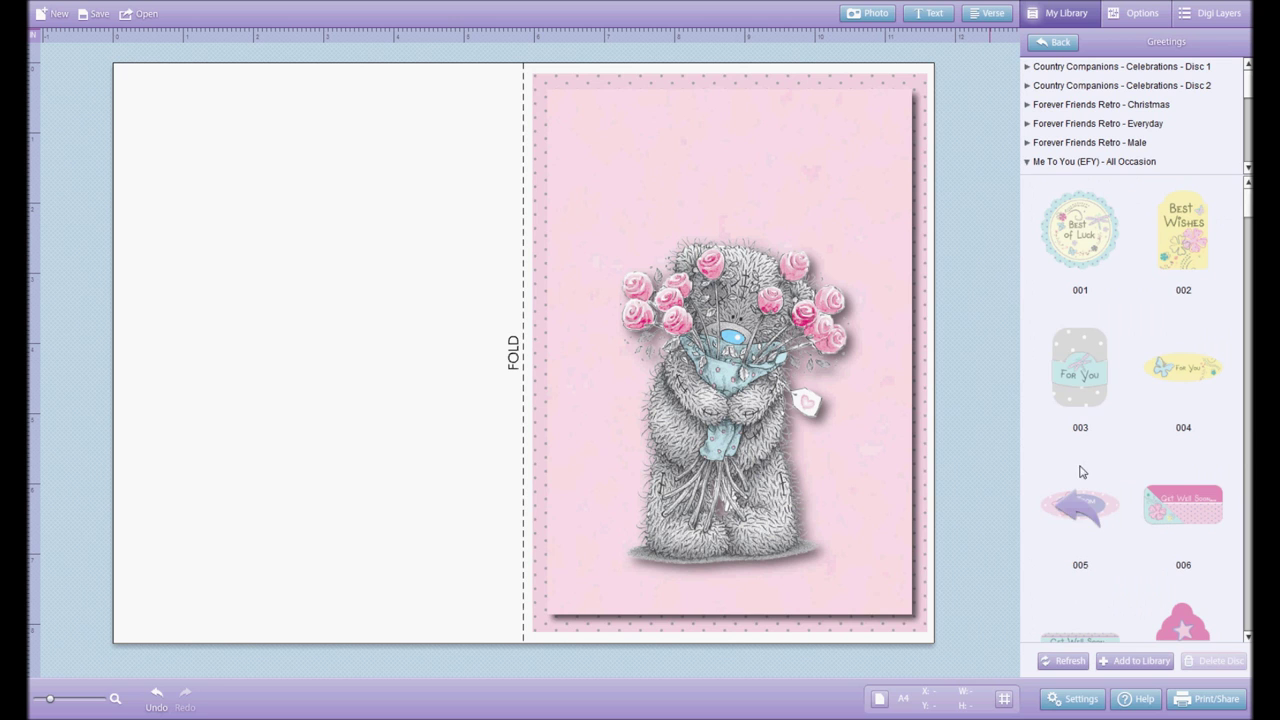
- Find the 'Just For You' sentiment 050 and place it on the card front
{"action": "left_click_drag", "start_coordinate": [1248, 218], "coordinate": [1249, 268]}
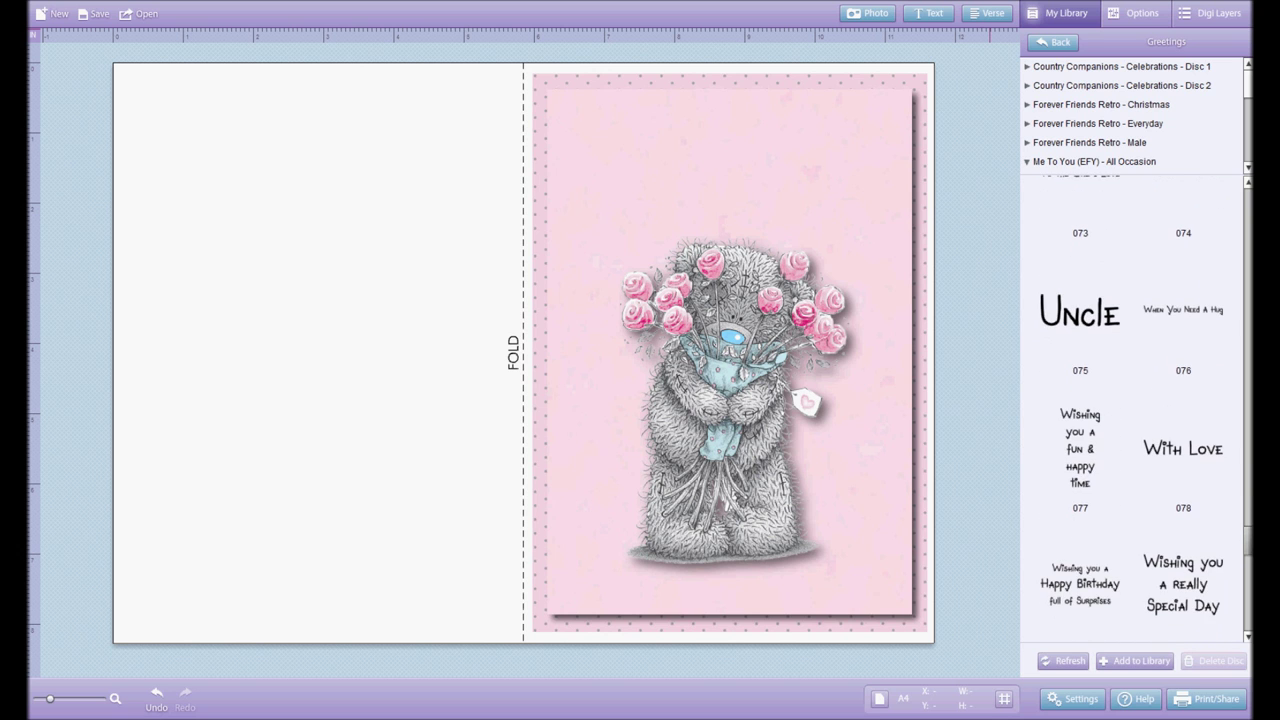
{"action": "scroll", "coordinate": [1130, 400], "scroll_direction": "up", "scroll_amount": 10}
{"action": "scroll", "coordinate": [1130, 400], "scroll_direction": "down", "scroll_amount": 4}
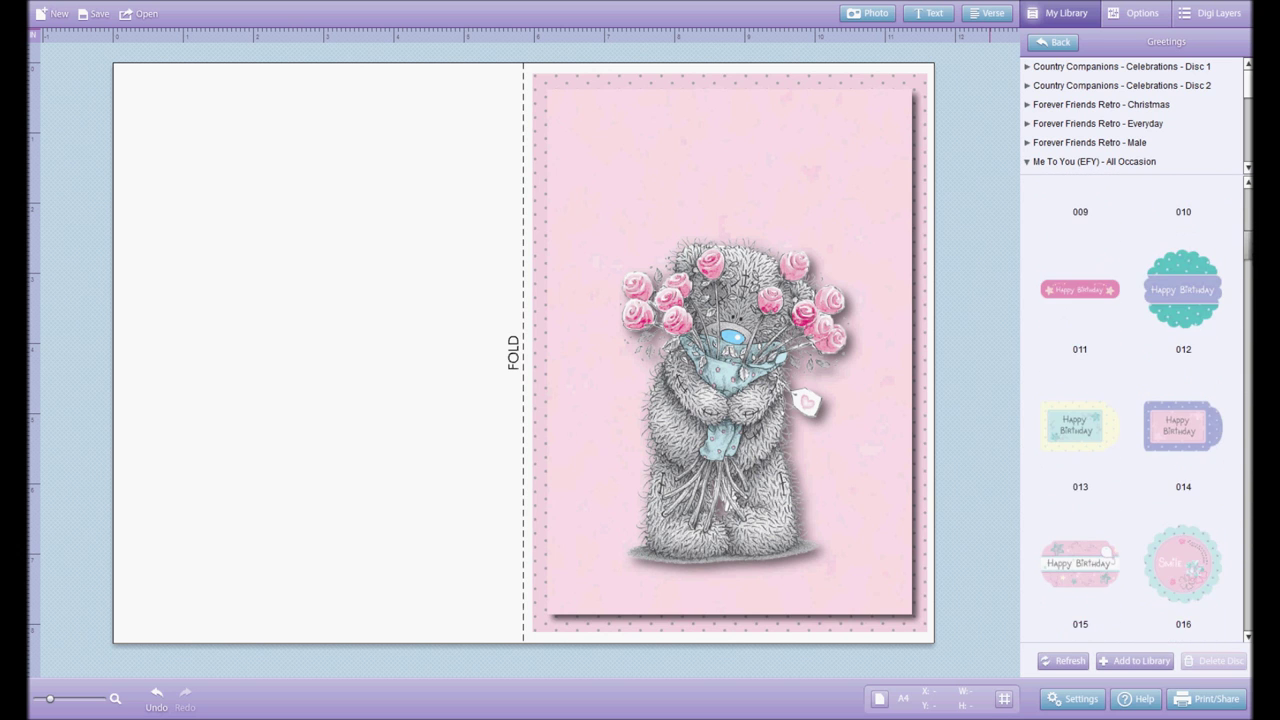
{"action": "scroll", "coordinate": [1130, 400], "scroll_direction": "down", "scroll_amount": 2}
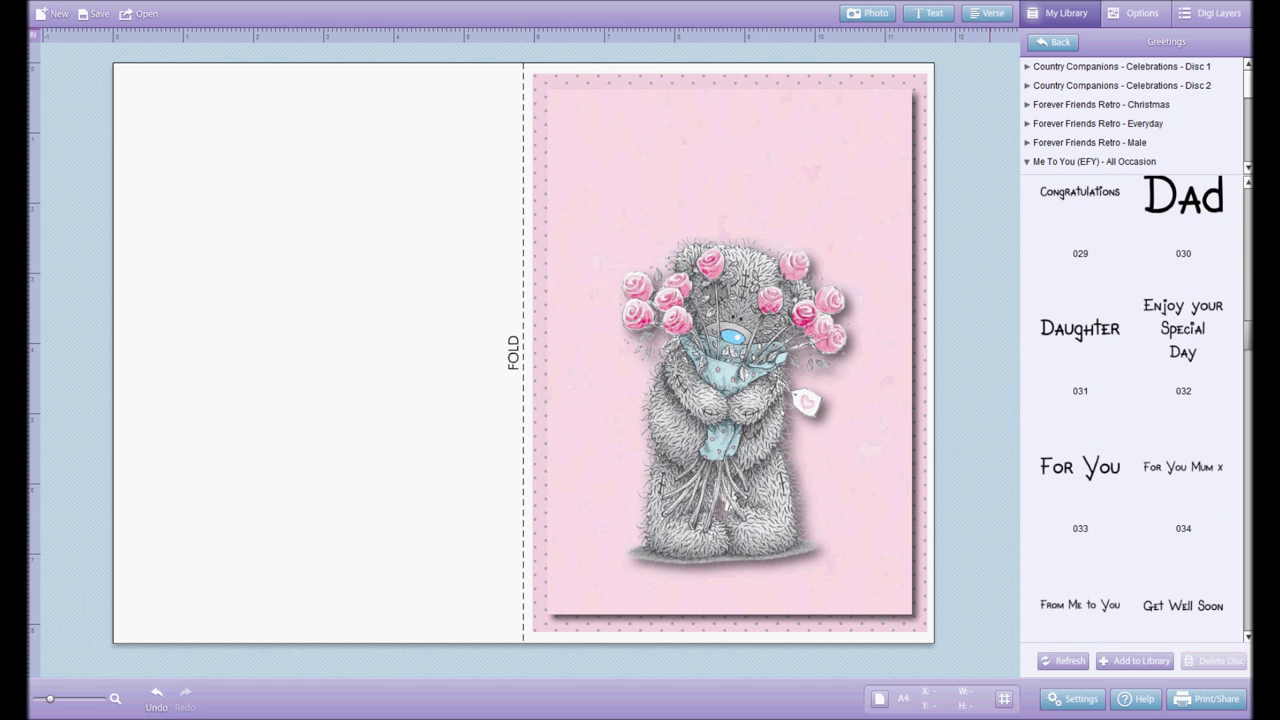
{"action": "scroll", "coordinate": [1130, 400], "scroll_direction": "down", "scroll_amount": 3}
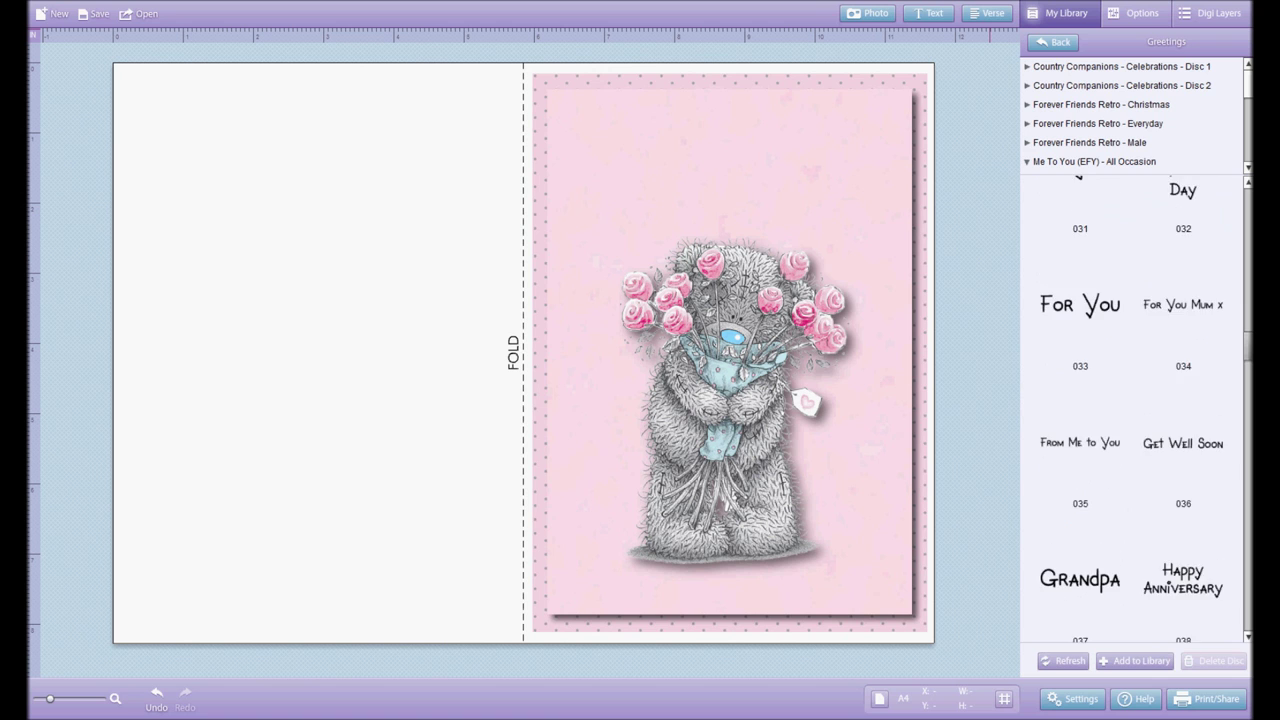
{"action": "scroll", "coordinate": [1130, 400], "scroll_direction": "down", "scroll_amount": 3}
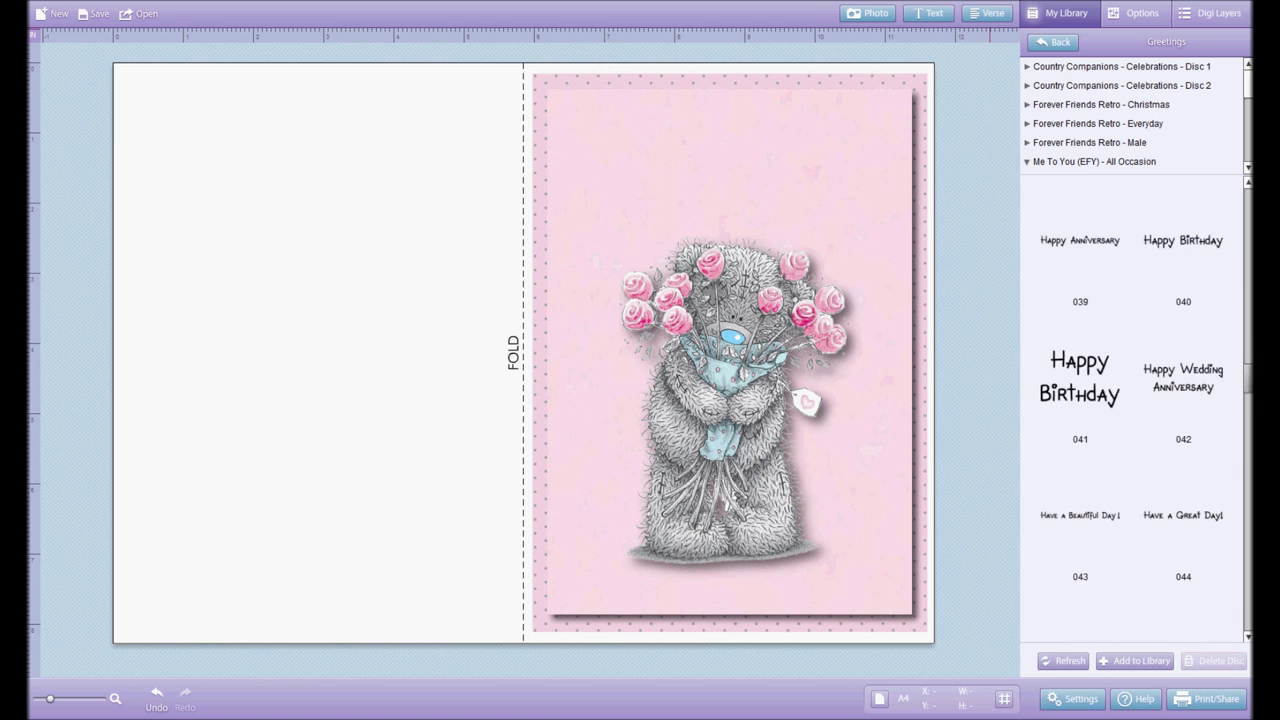
{"action": "scroll", "coordinate": [1132, 430], "scroll_direction": "down", "scroll_amount": 2}
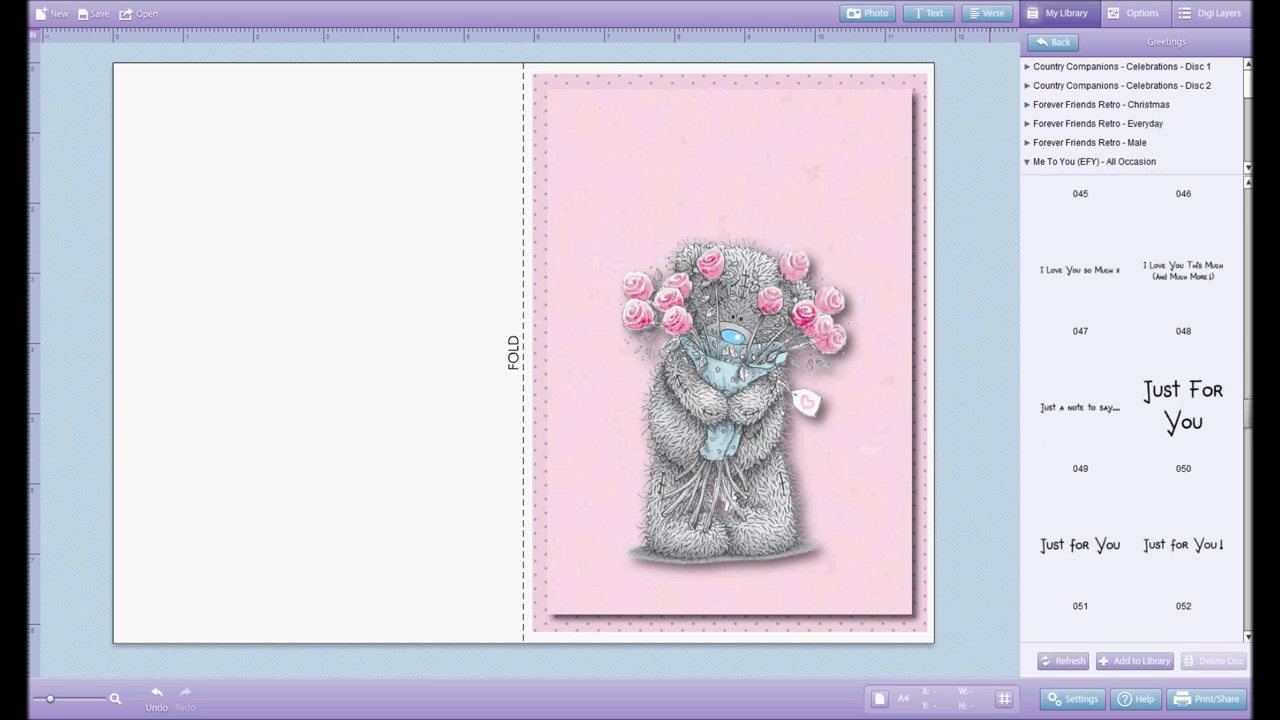
{"action": "scroll", "coordinate": [1180, 420], "scroll_direction": "up", "scroll_amount": 1}
{"action": "left_click_drag", "start_coordinate": [1178, 462], "coordinate": [666, 186]}
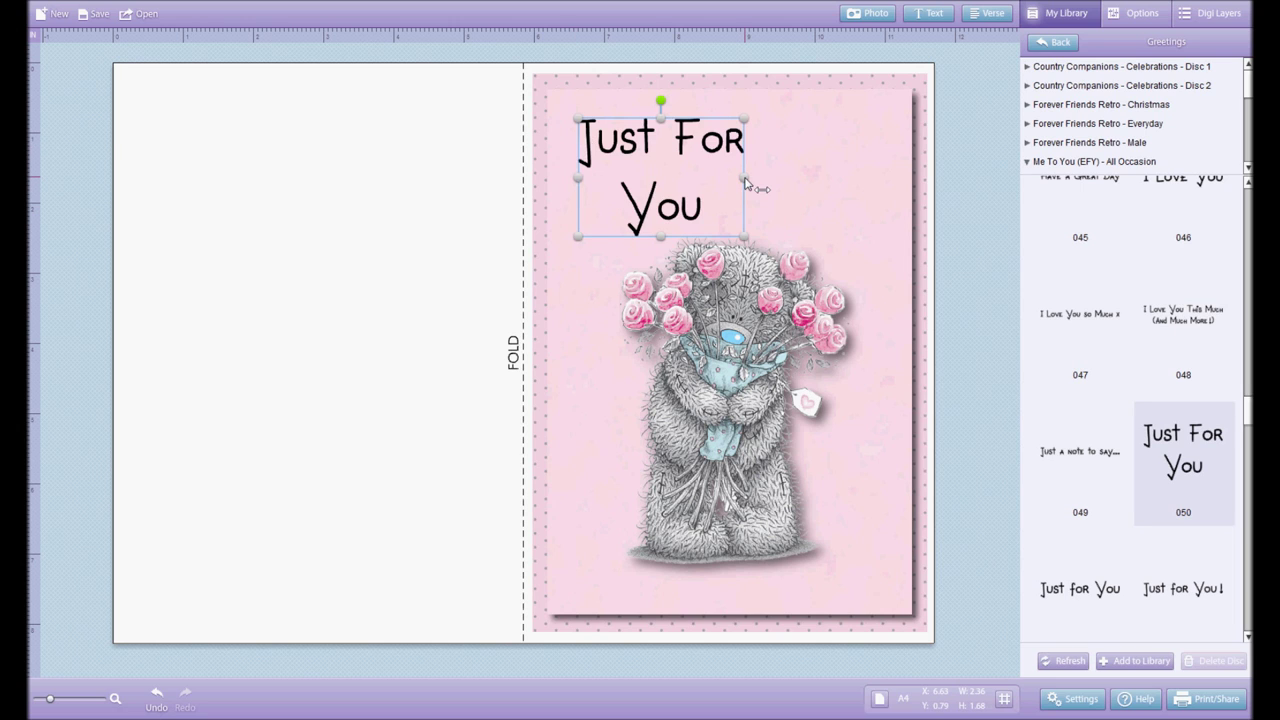
- Resize the Just For You text box to height 0.95 and fit it above the teddy
{"action": "left_click_drag", "start_coordinate": [745, 181], "coordinate": [850, 180]}
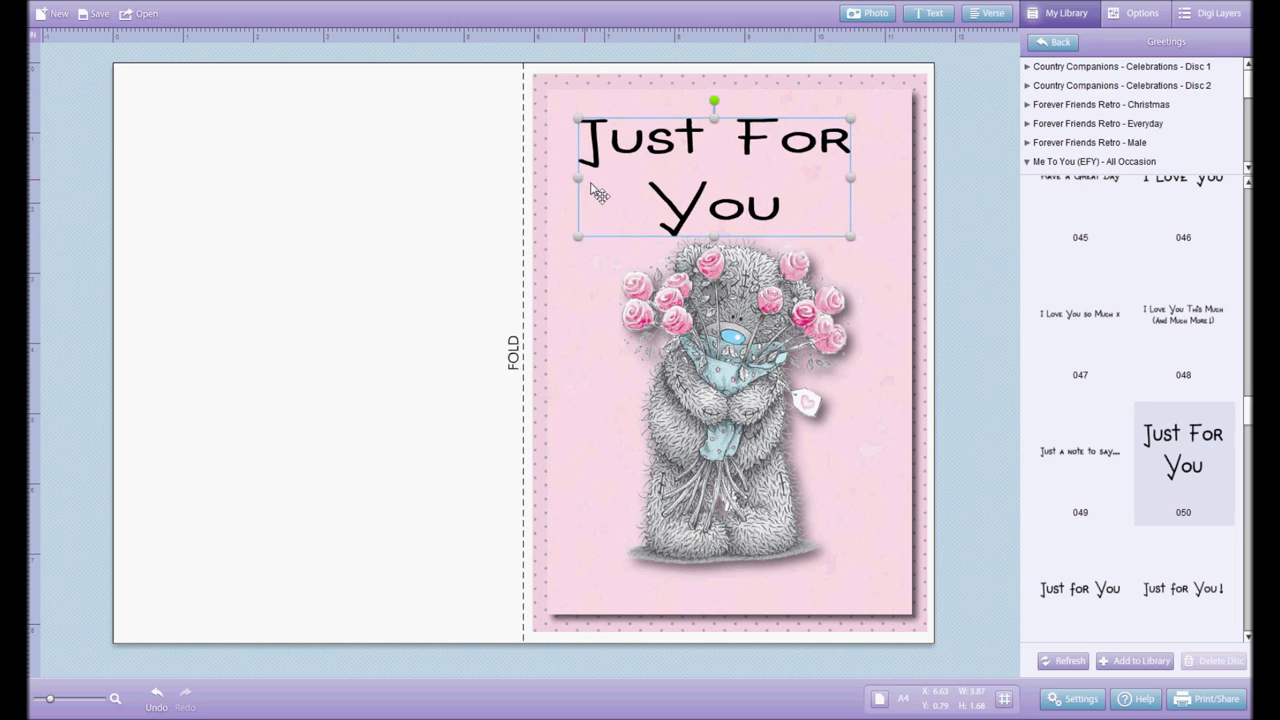
{"action": "left_click", "coordinate": [718, 242]}
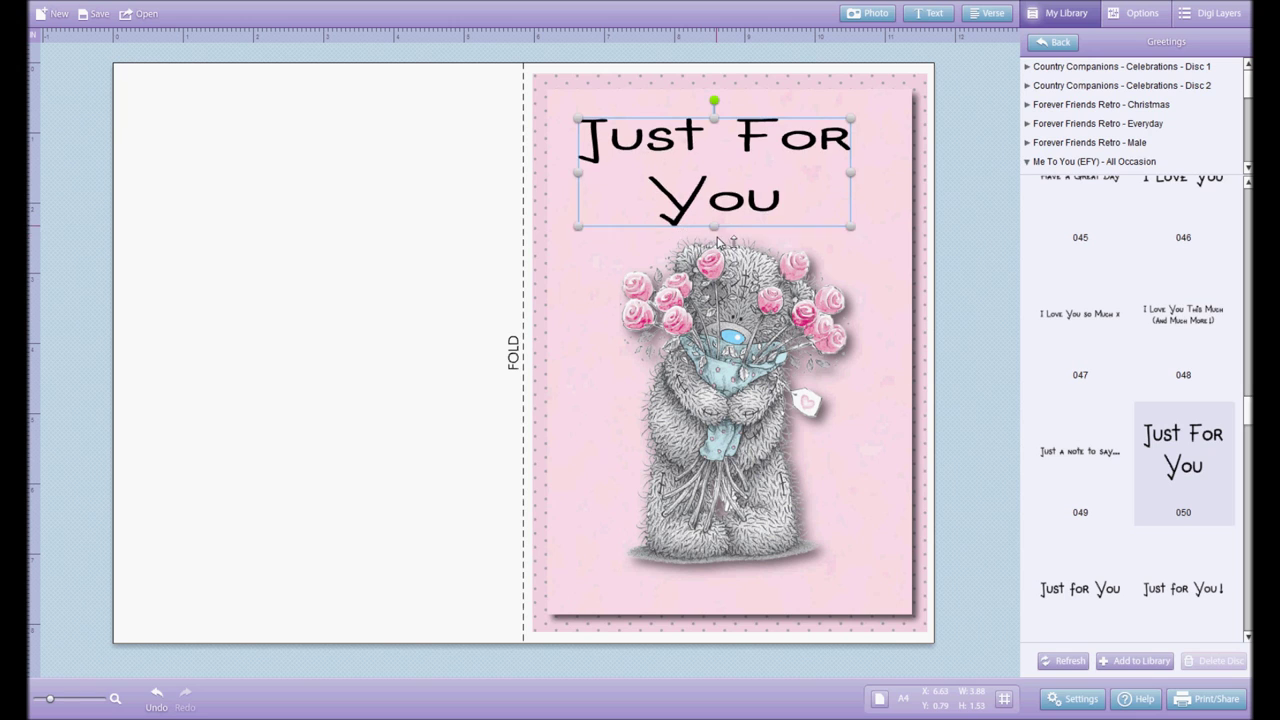
{"action": "left_click_drag", "start_coordinate": [718, 242], "coordinate": [716, 188]}
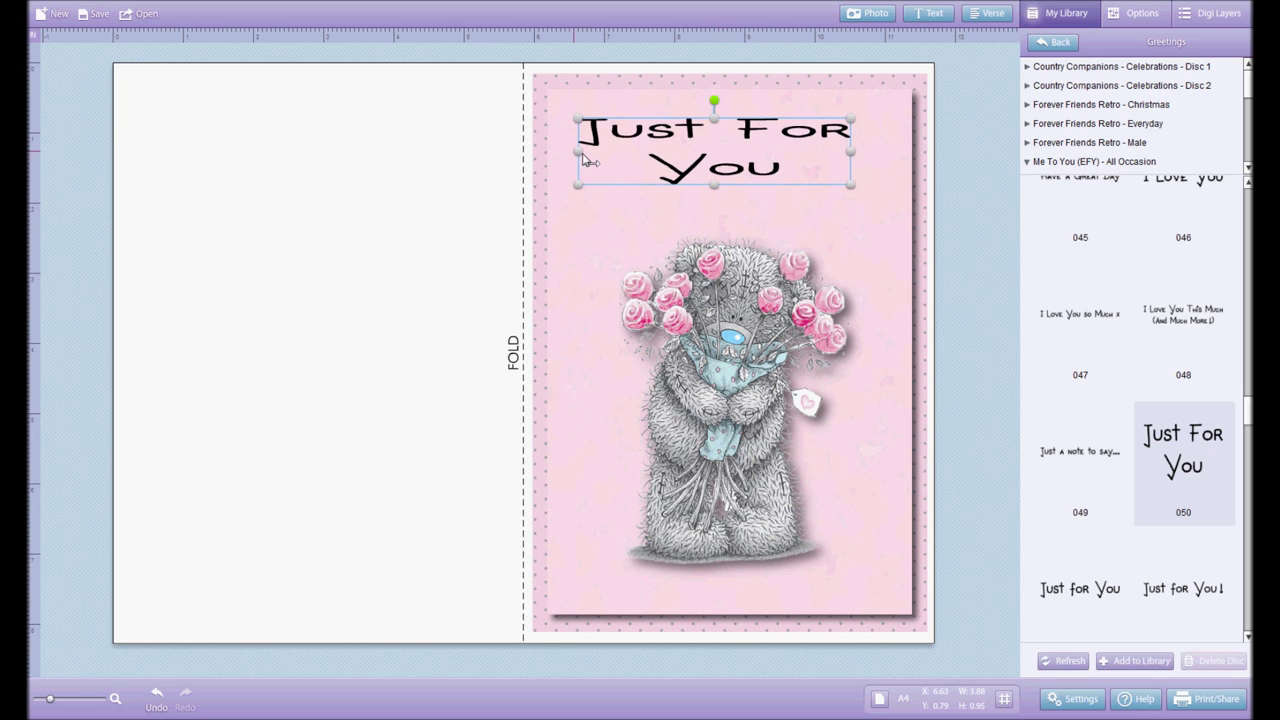
{"action": "left_click_drag", "start_coordinate": [584, 158], "coordinate": [725, 177]}
{"action": "left_click", "coordinate": [869, 188]}
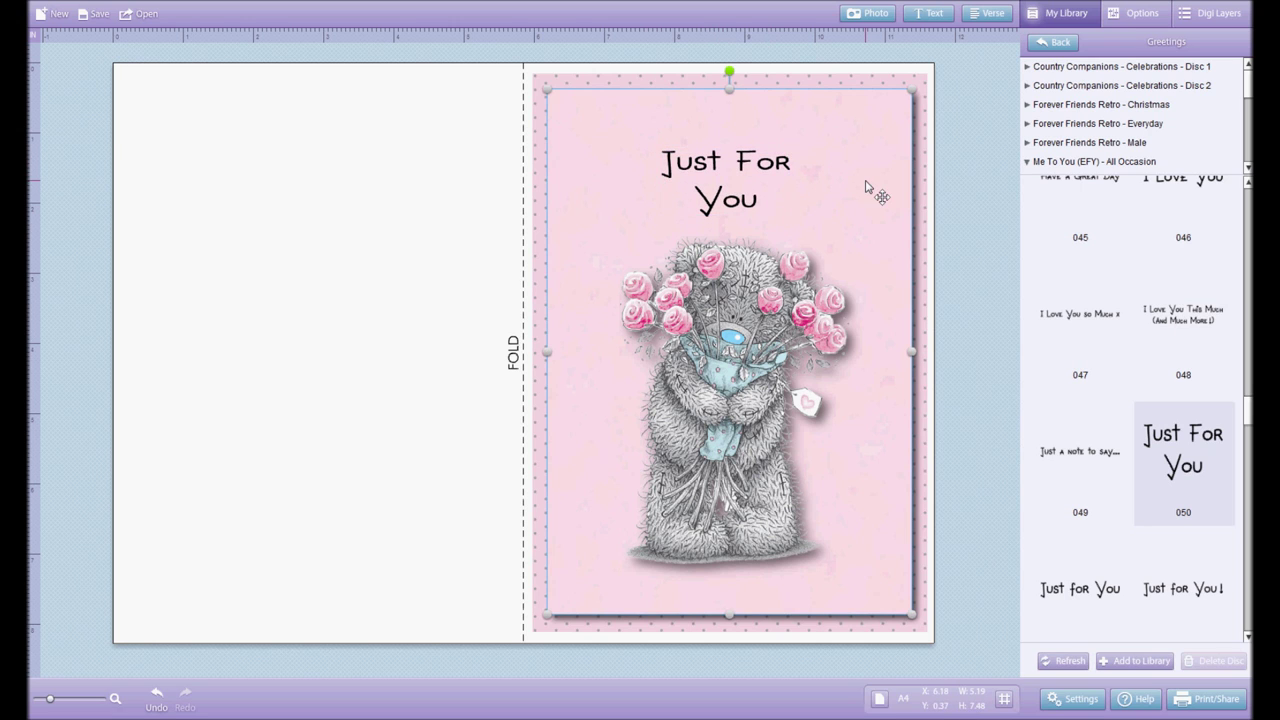
{"action": "left_click", "coordinate": [735, 178]}
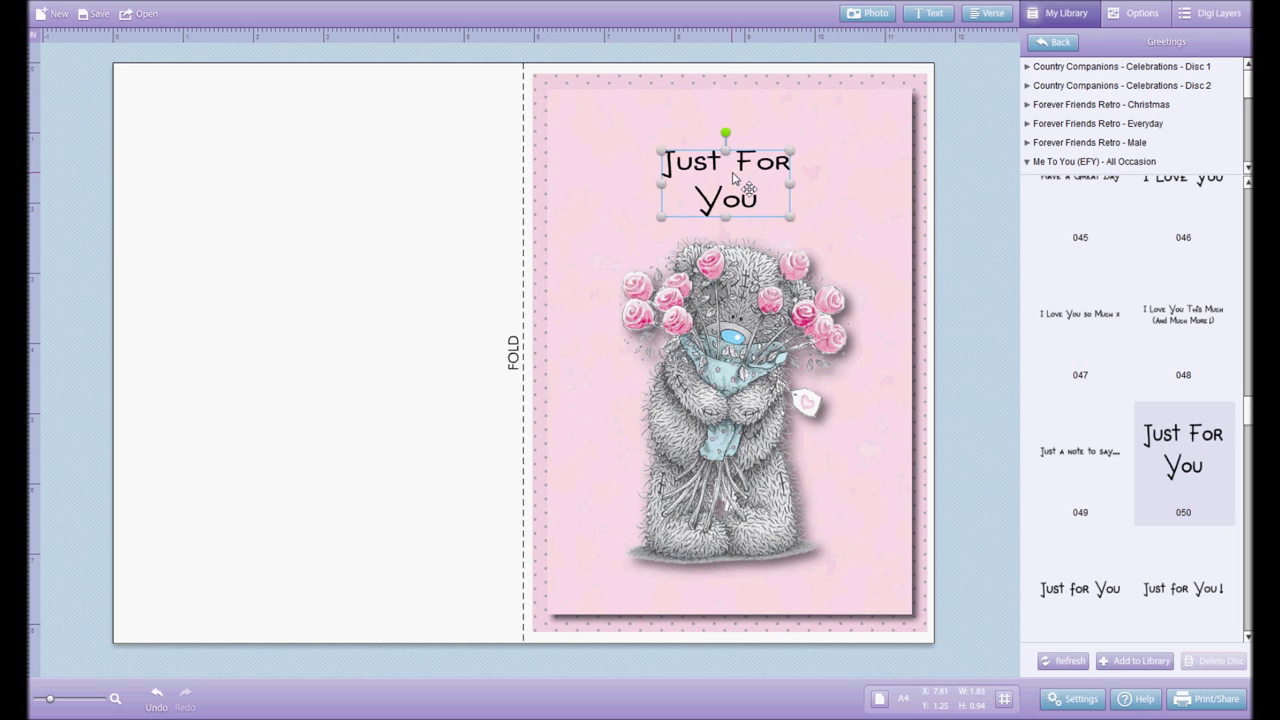
- Colour the Just For You sentiment pink D60084, then begin saving the project
{"action": "left_click", "coordinate": [1071, 44]}
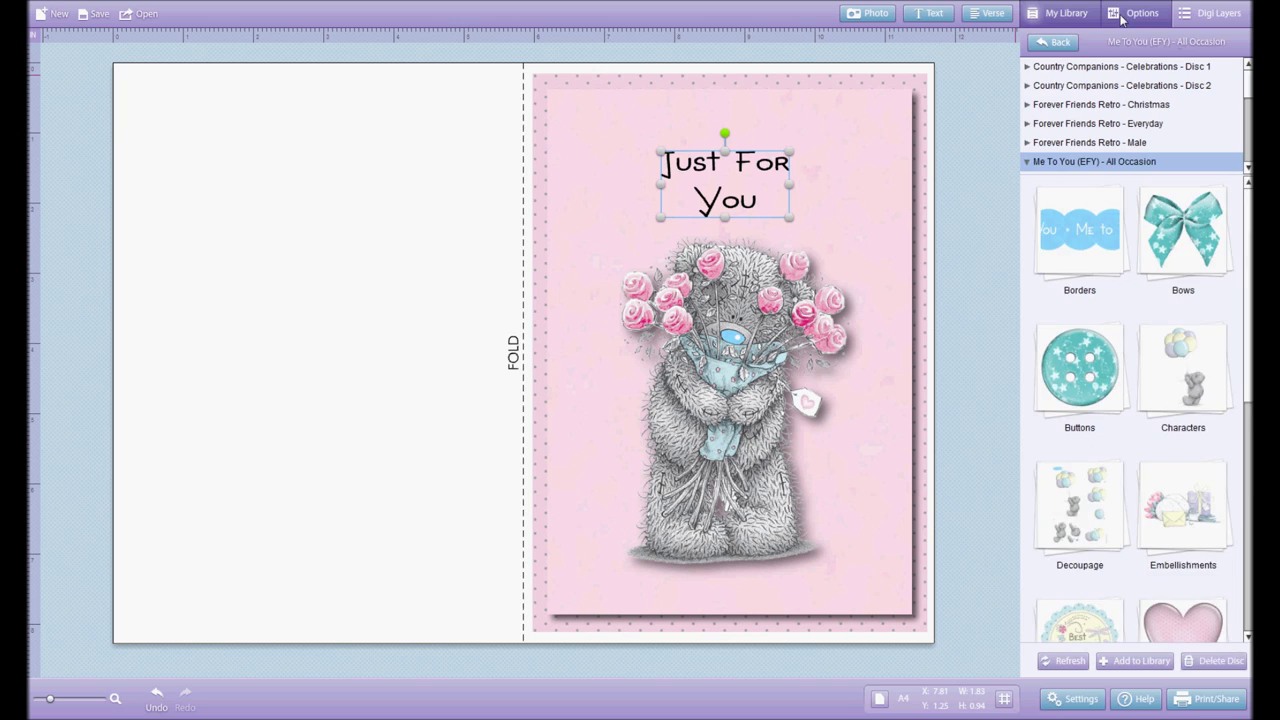
{"action": "left_click", "coordinate": [1139, 12]}
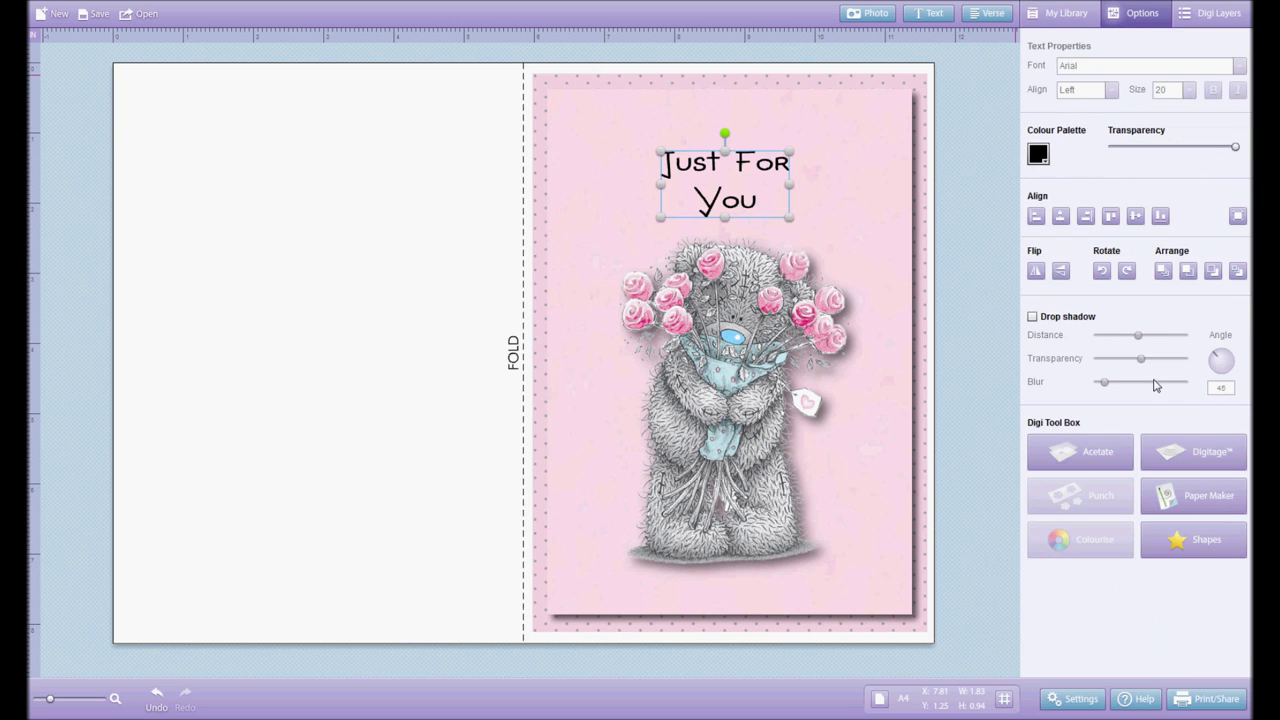
{"action": "left_click", "coordinate": [1040, 154]}
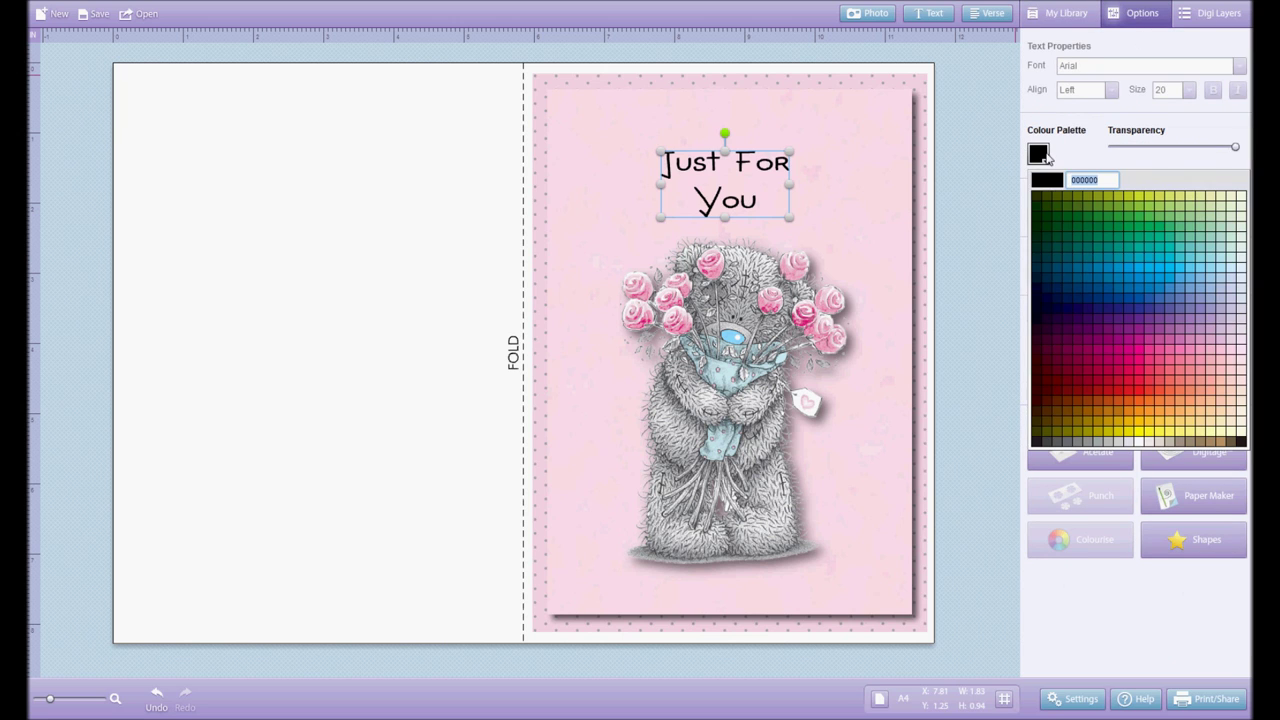
{"action": "left_click", "coordinate": [1128, 352]}
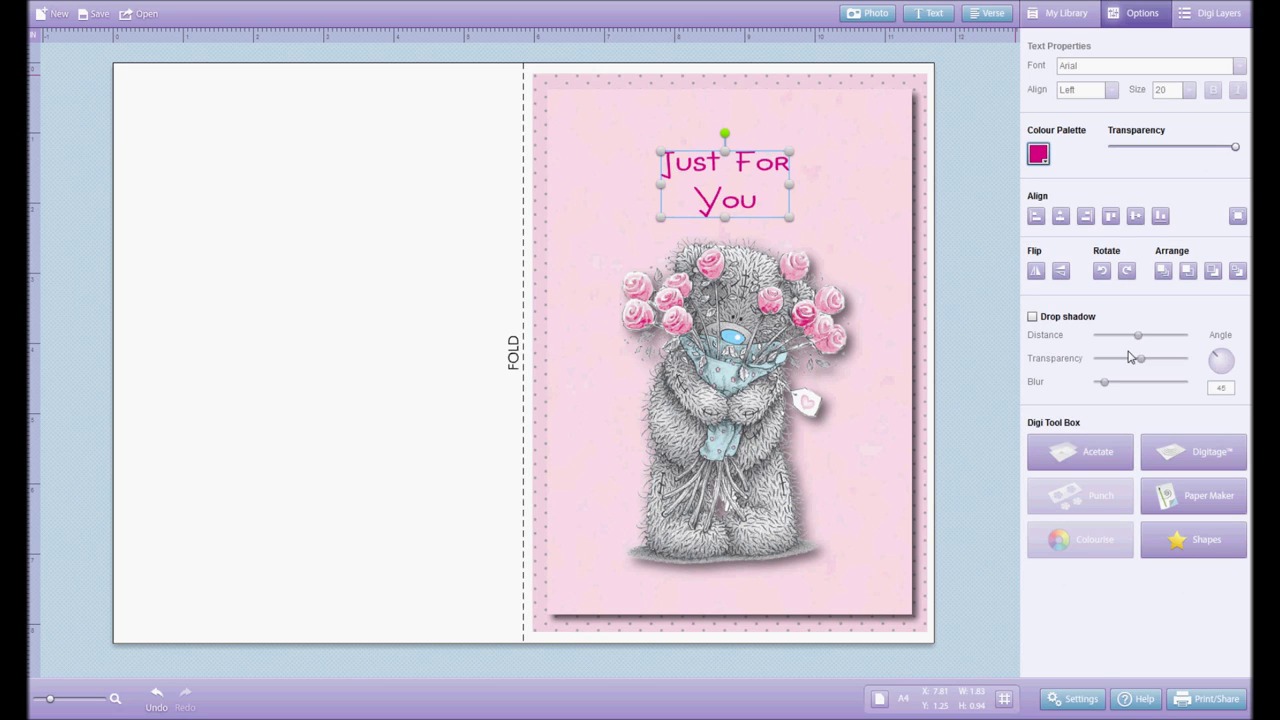
{"action": "left_click", "coordinate": [380, 224]}
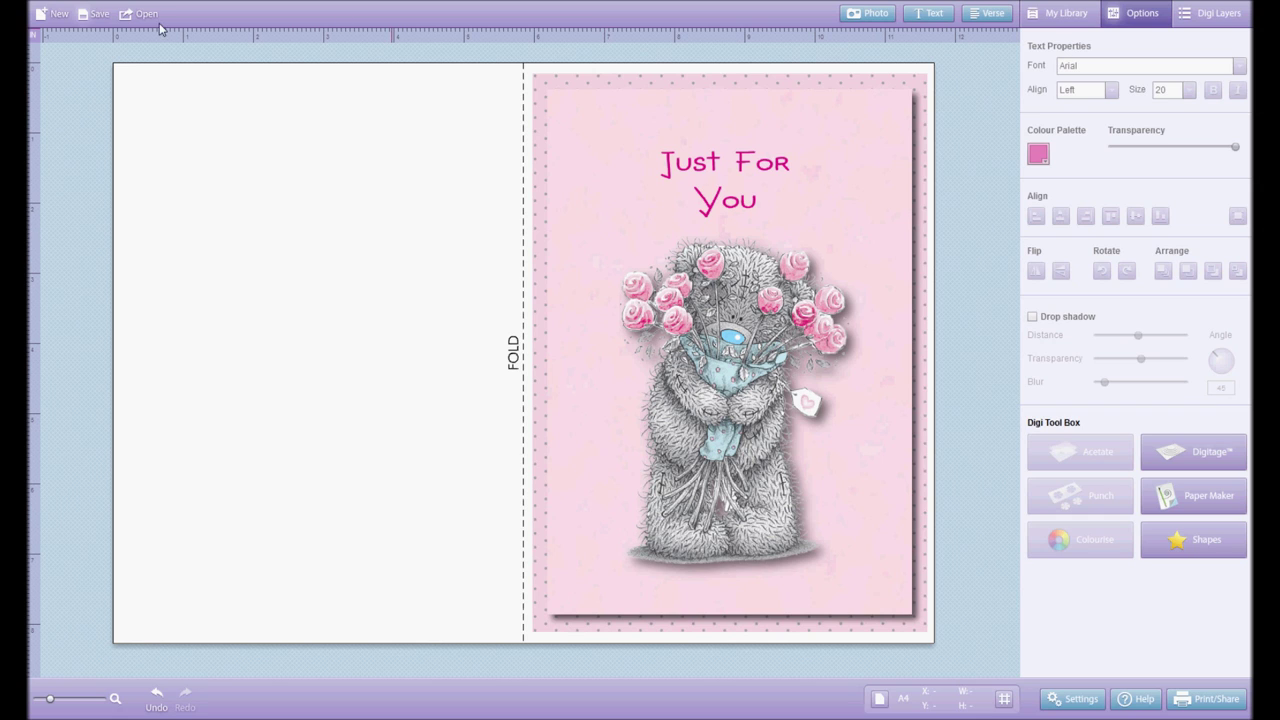
{"action": "left_click", "coordinate": [92, 16]}
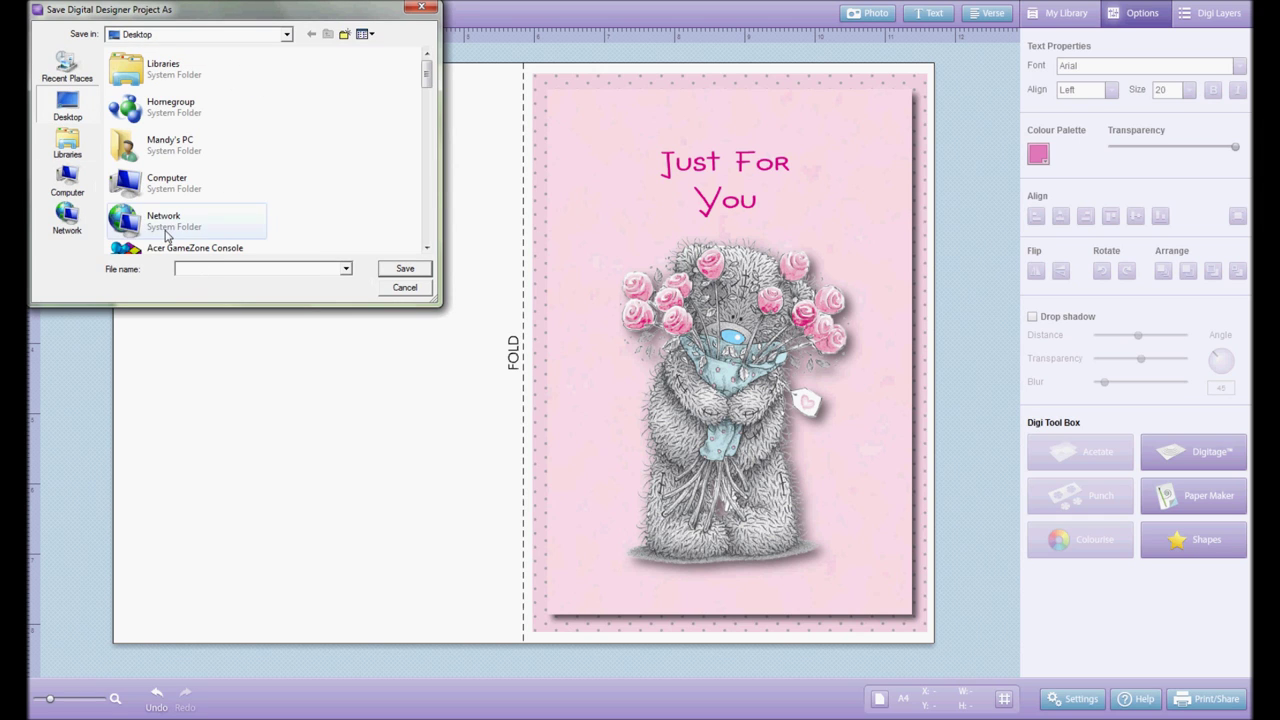
- Save the project to the Desktop as 'Tatty teddy flowe' and bring up the Print/Share options
{"action": "left_click", "coordinate": [68, 107]}
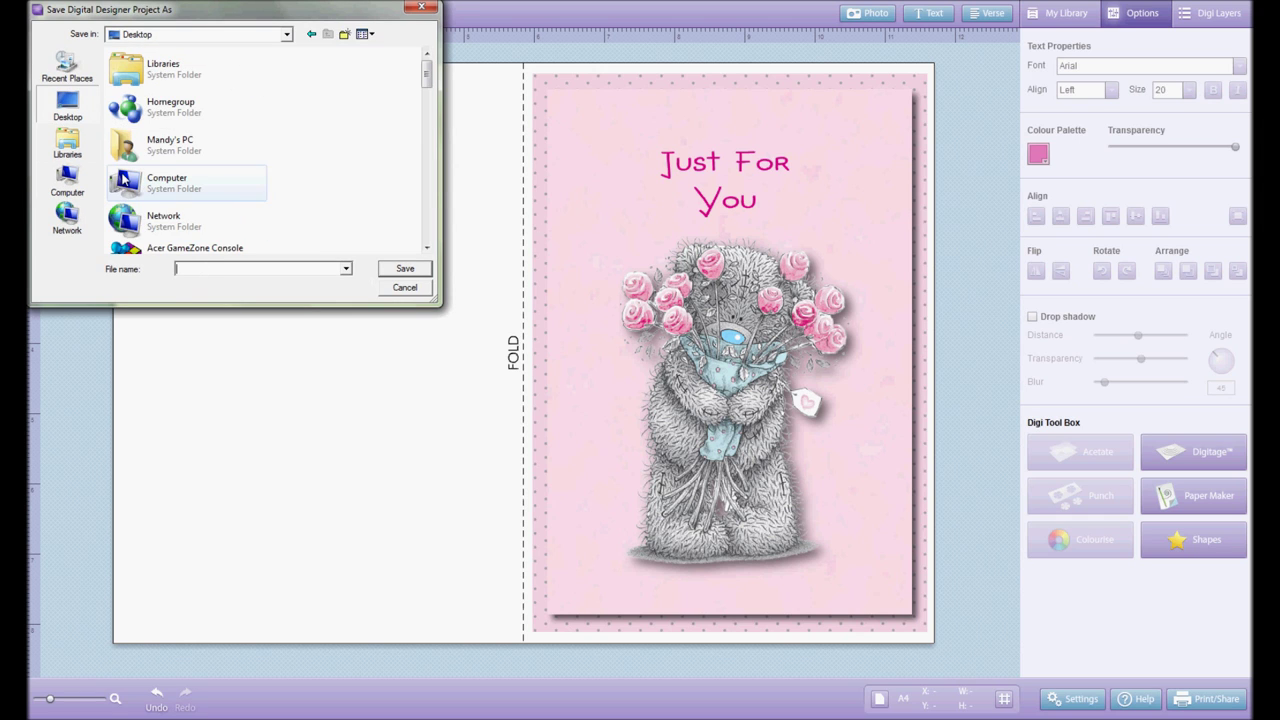
{"action": "left_click", "coordinate": [211, 270]}
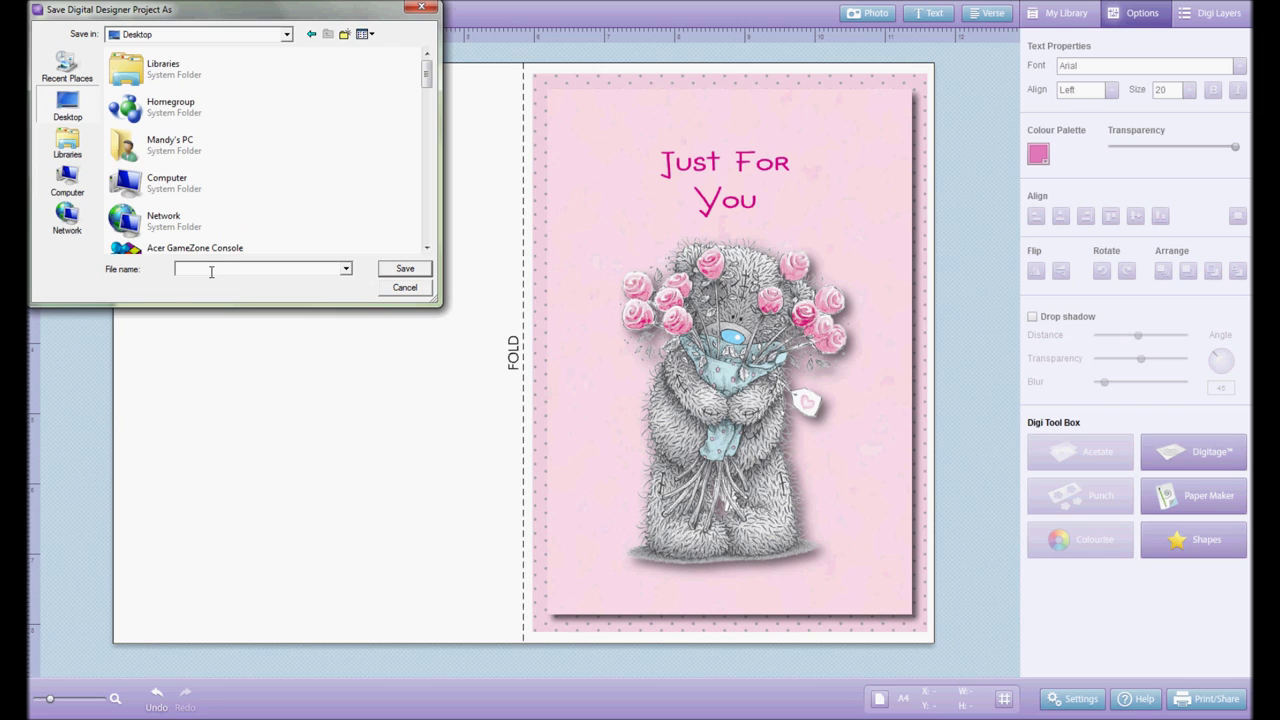
{"action": "type", "text": "Tatty"}
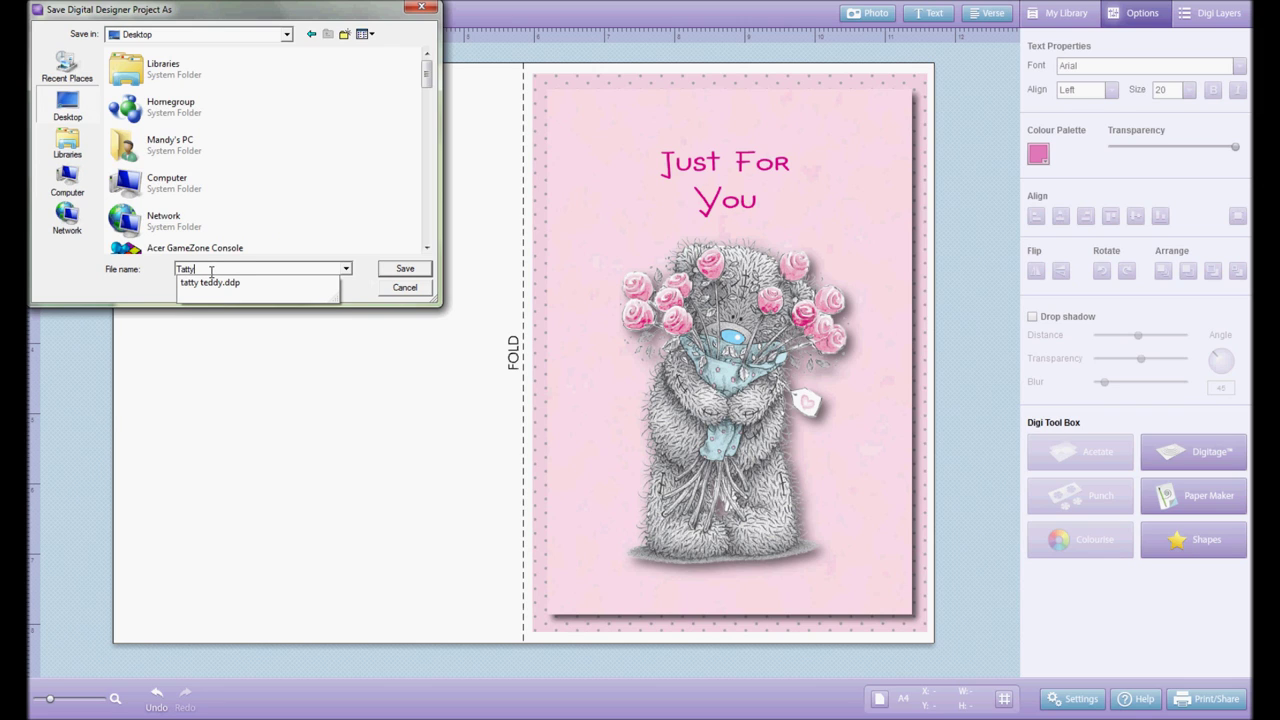
{"action": "type", "text": " teddy flower"}
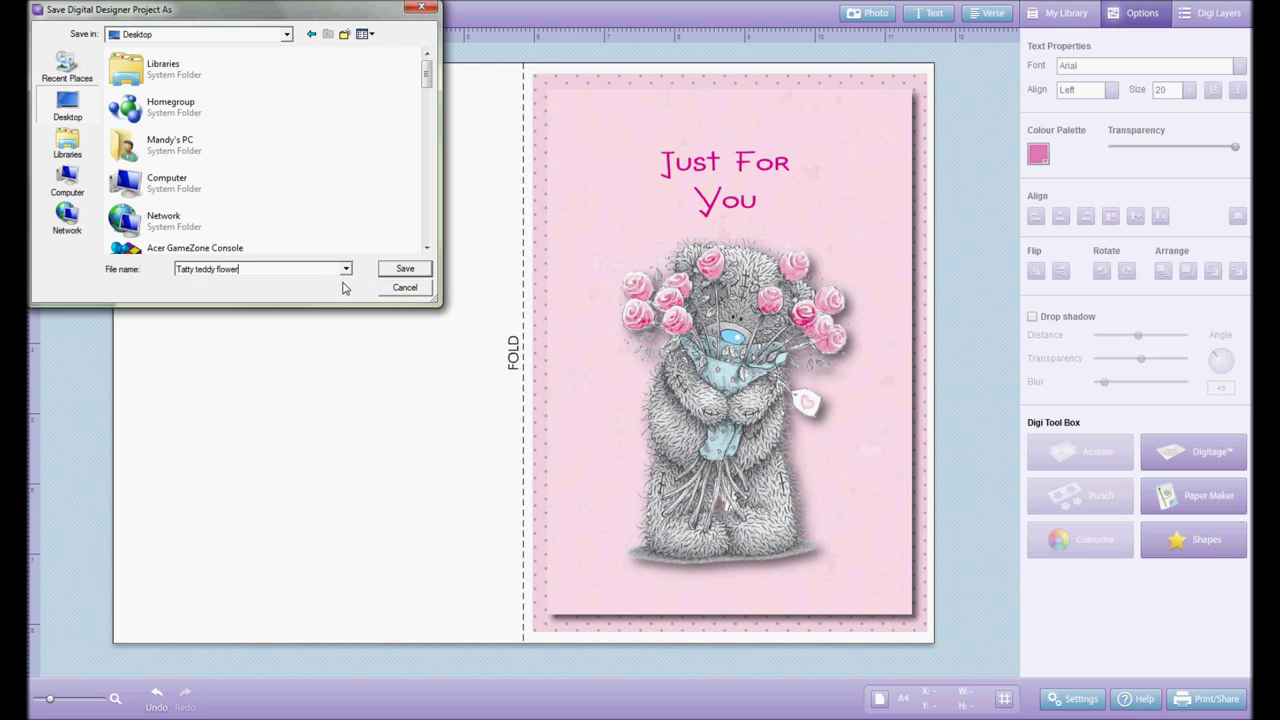
{"action": "left_click", "coordinate": [405, 269]}
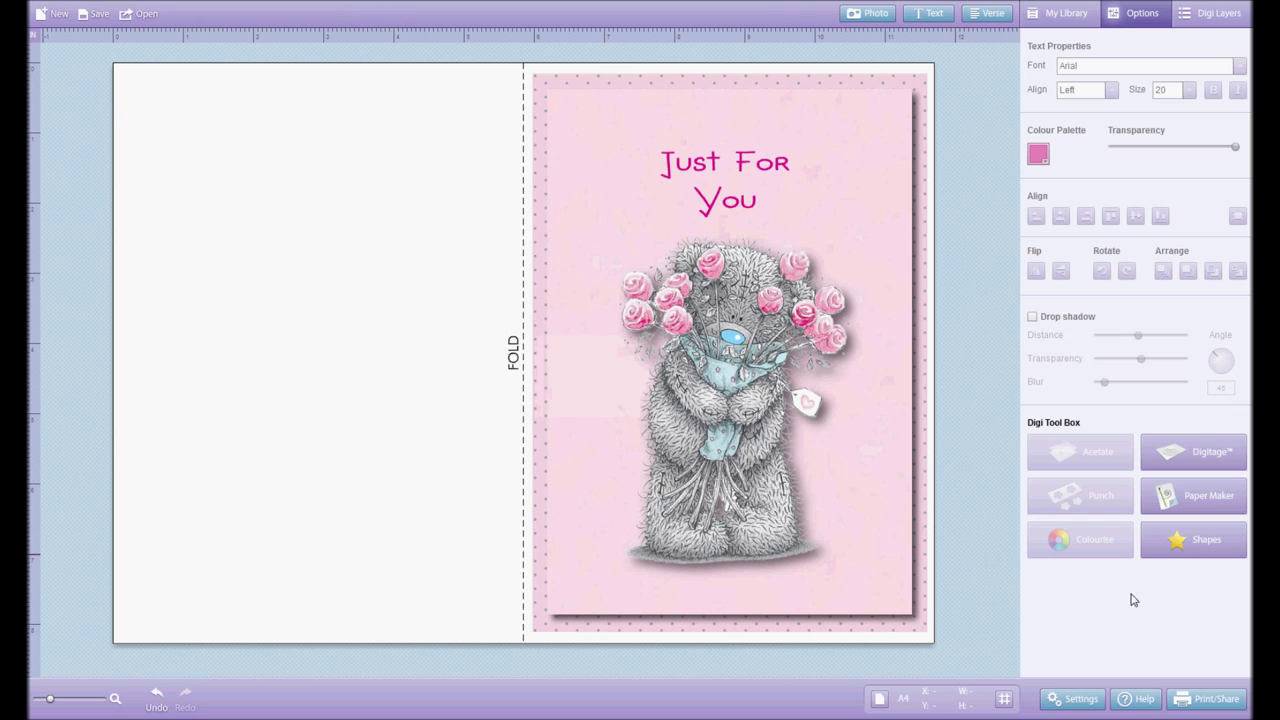
{"action": "left_click", "coordinate": [1213, 704]}
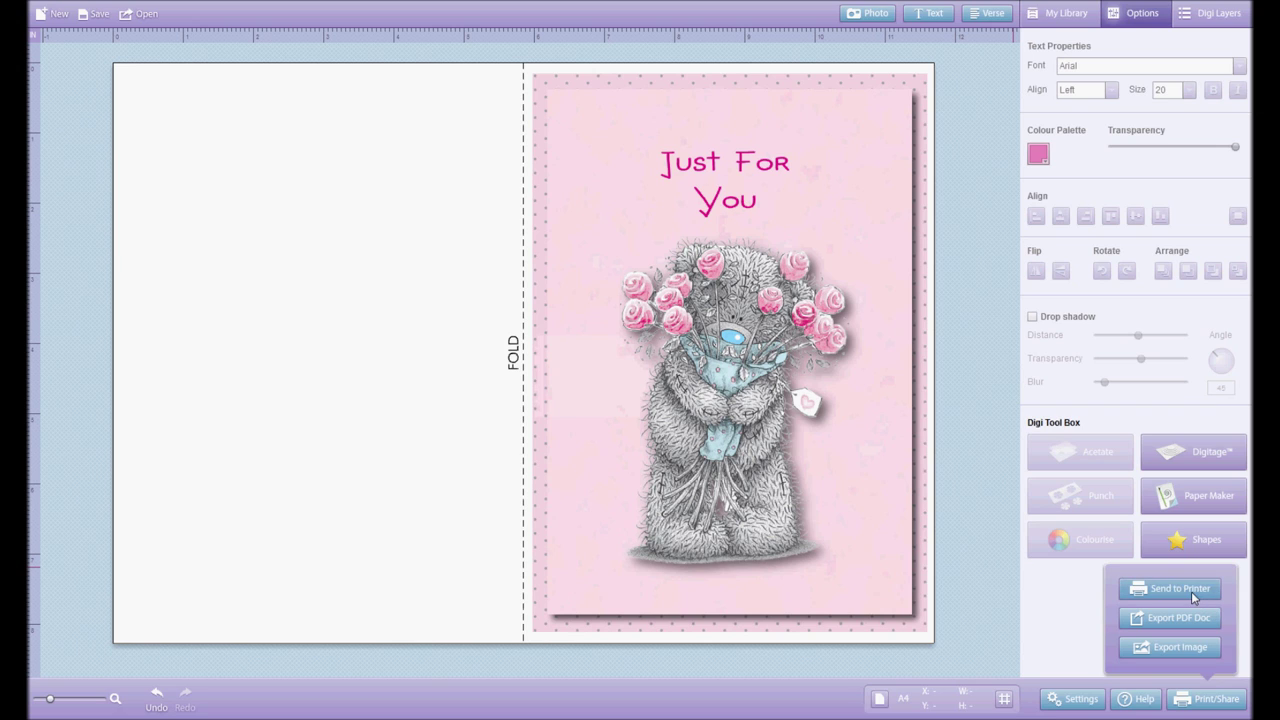